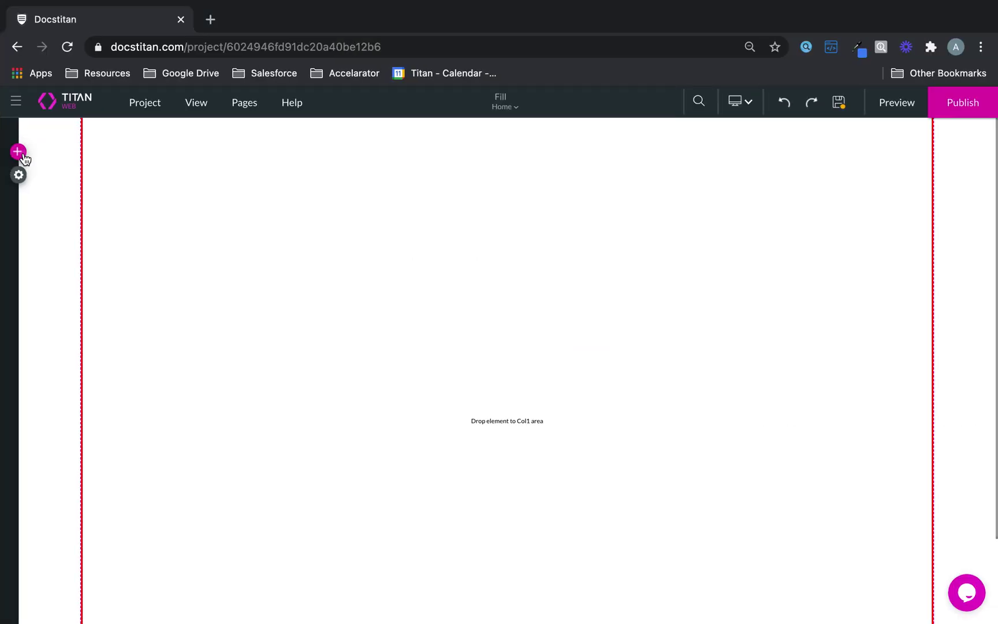
- Place a Drop Down input field onto the empty Home page
{"action": "left_click", "coordinate": [19, 152]}
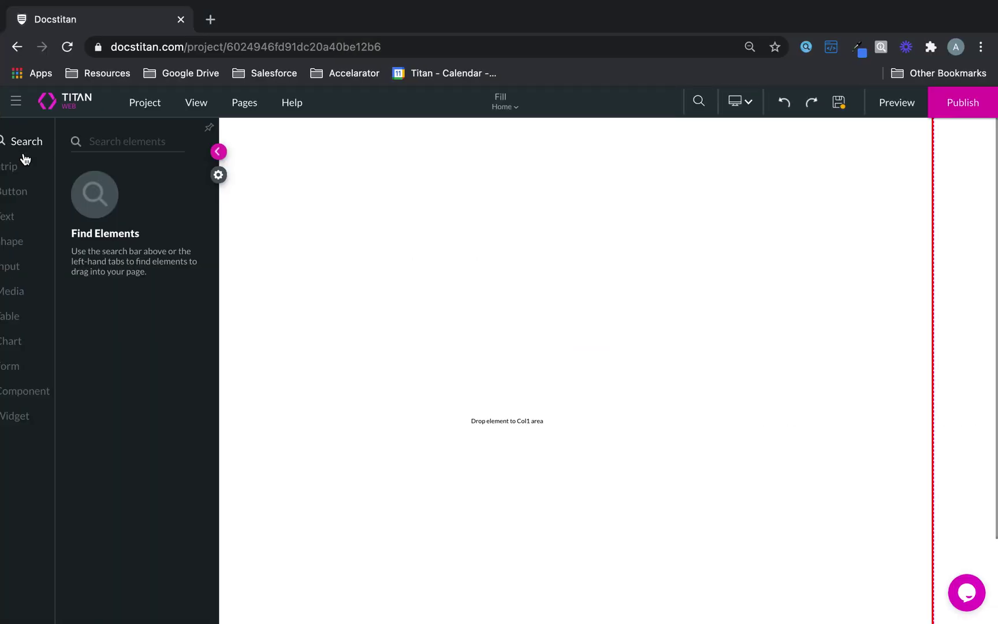
{"action": "left_click", "coordinate": [30, 275]}
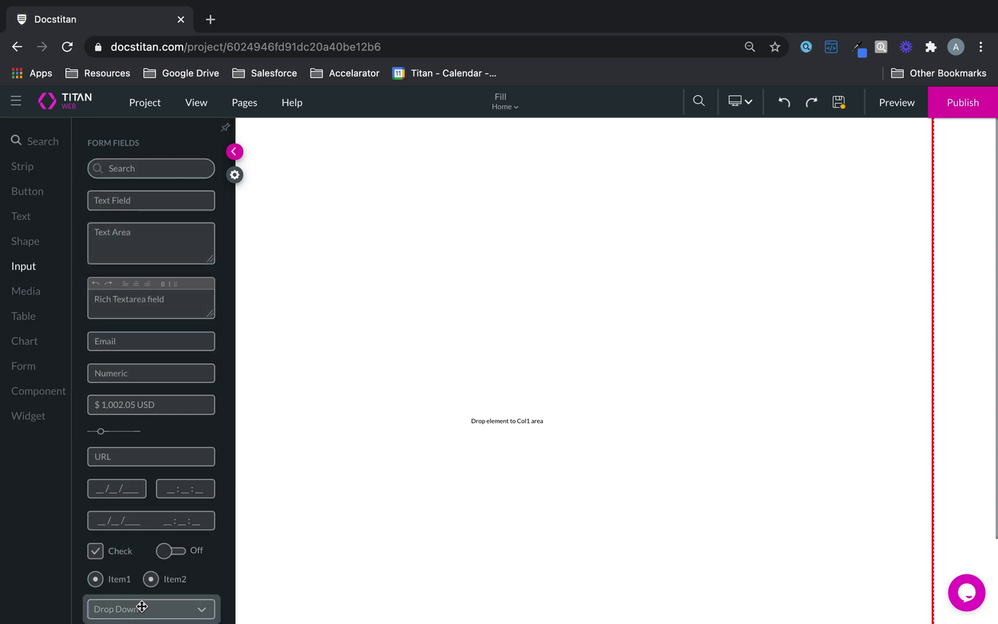
{"action": "left_click_drag", "start_coordinate": [138, 607], "coordinate": [527, 188]}
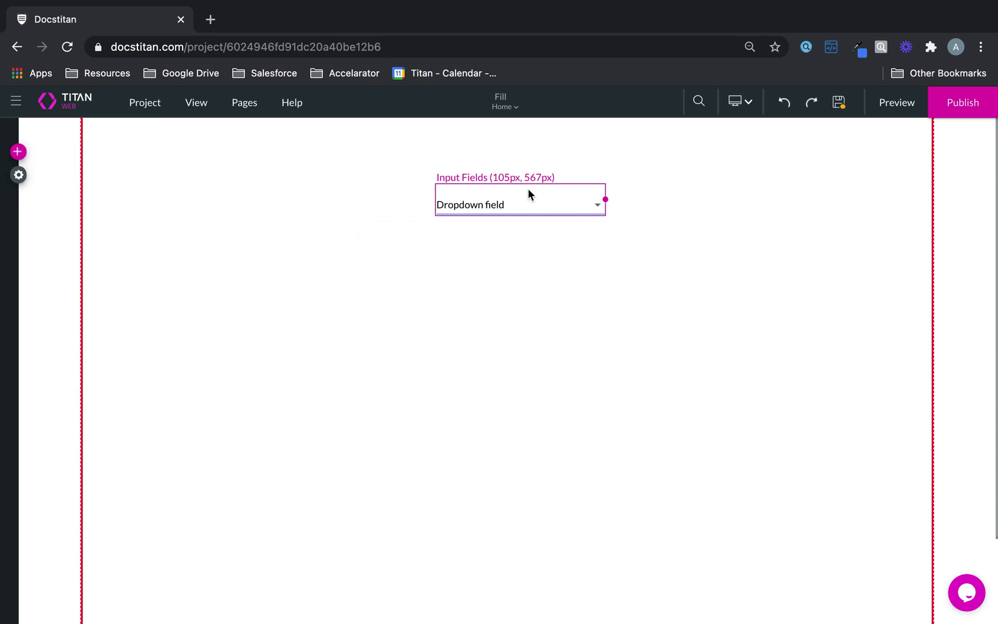
- Rename the dropdown's three mapping items to A, B and C, with matching values, and apply
{"action": "left_click", "coordinate": [614, 241]}
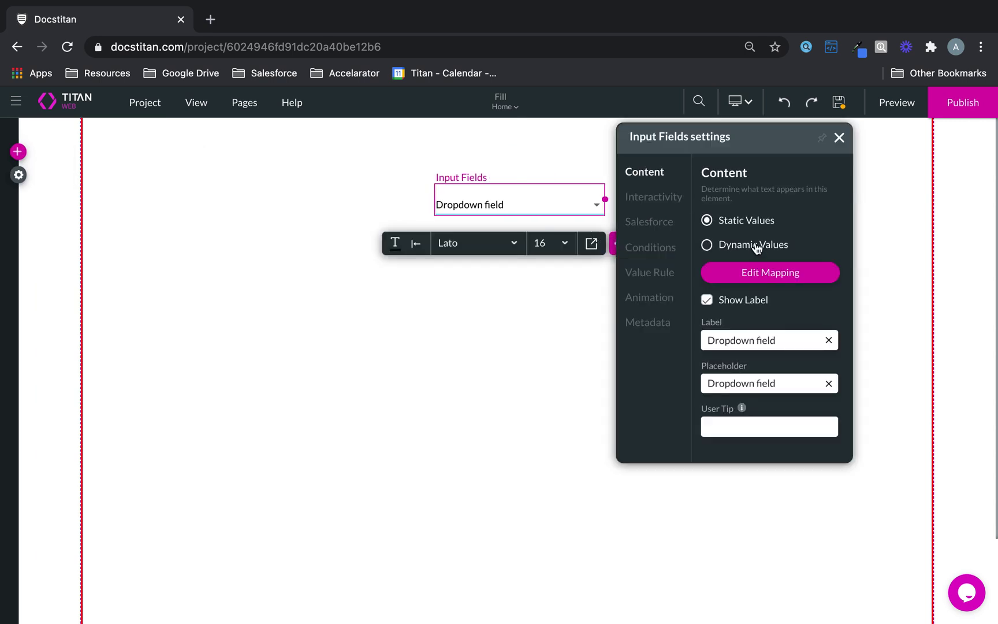
{"action": "left_click", "coordinate": [757, 272]}
{"action": "triple_click", "coordinate": [328, 219]}
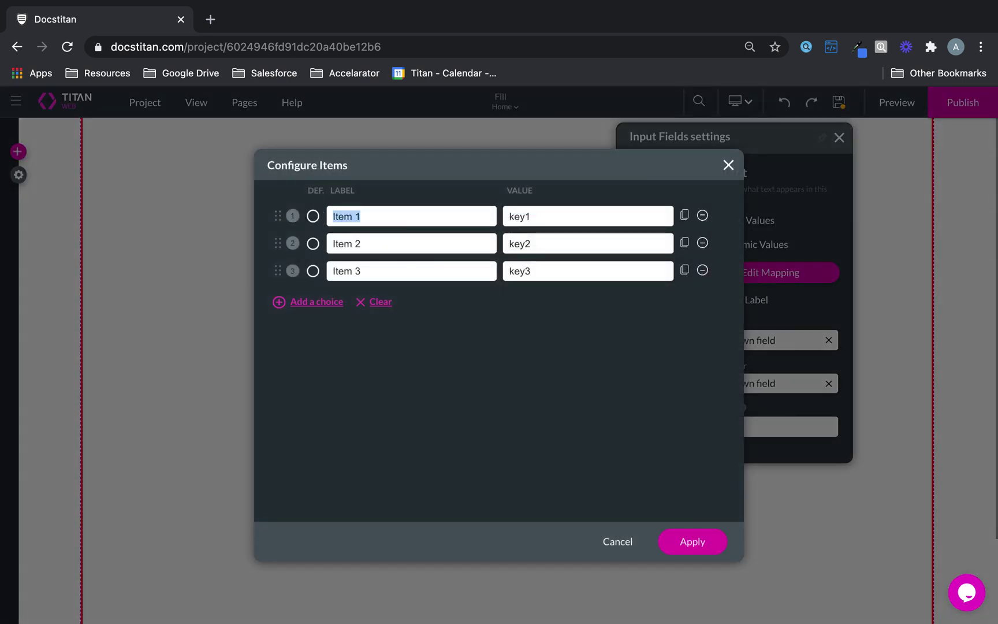
{"action": "type", "text": "A"}
{"action": "triple_click", "coordinate": [568, 215]}
{"action": "type", "text": "A"}
{"action": "triple_click", "coordinate": [398, 243]}
{"action": "type", "text": "B"}
{"action": "triple_click", "coordinate": [575, 248]}
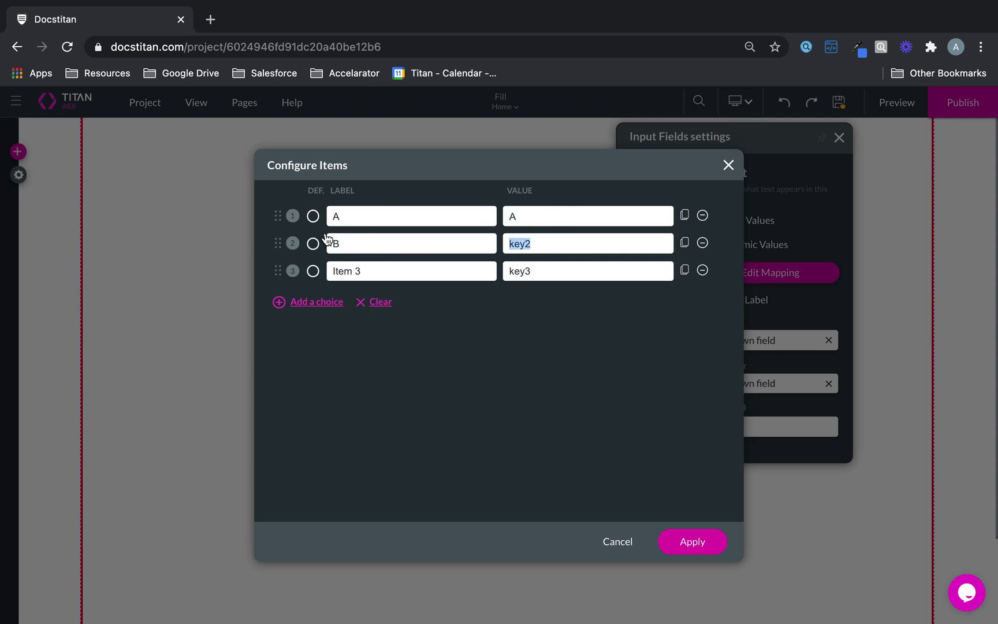
{"action": "type", "text": "B"}
{"action": "triple_click", "coordinate": [408, 271]}
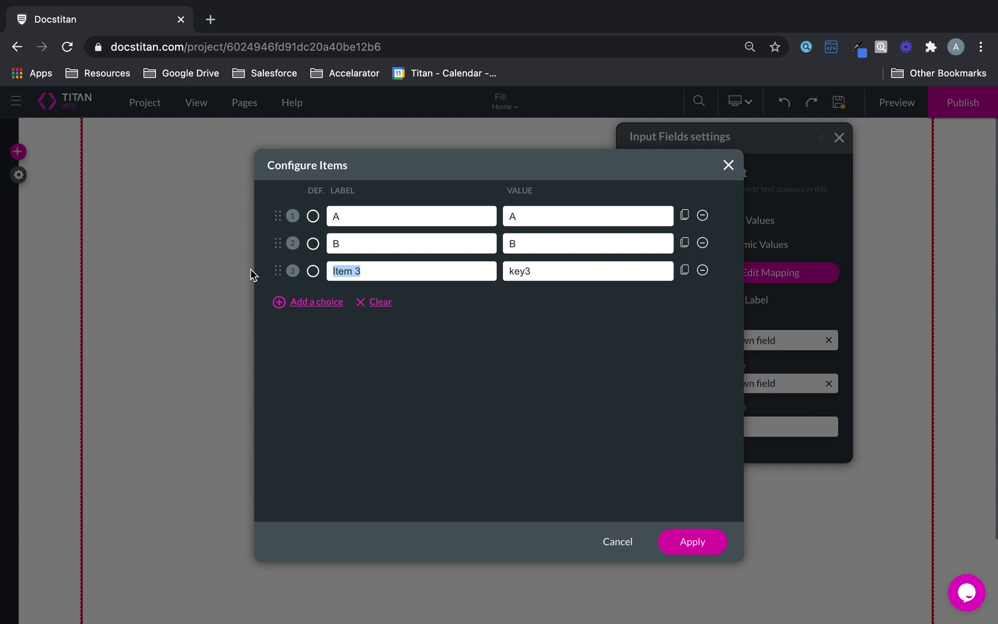
{"action": "type", "text": "C"}
{"action": "triple_click", "coordinate": [575, 269]}
{"action": "type", "text": "C"}
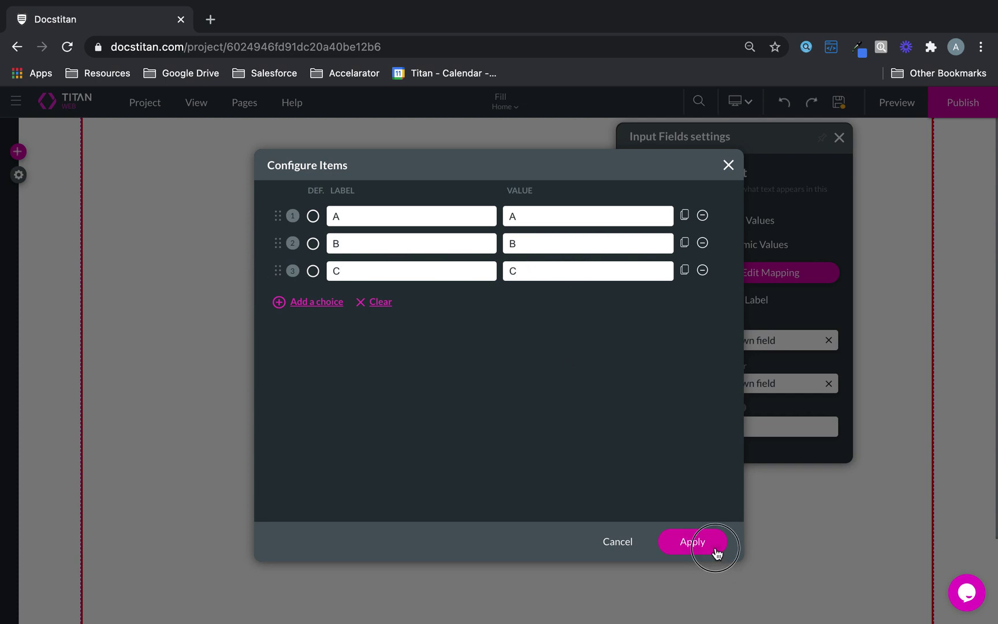
{"action": "left_click", "coordinate": [711, 547]}
- Add a Text Field input below the dropdown
{"action": "left_click", "coordinate": [18, 153]}
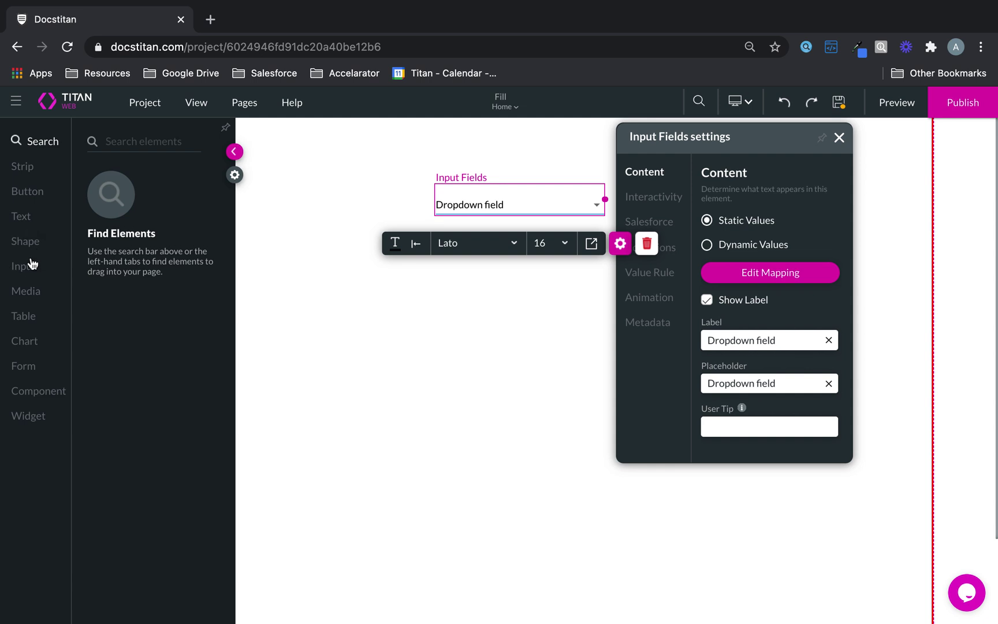
{"action": "left_click", "coordinate": [31, 265]}
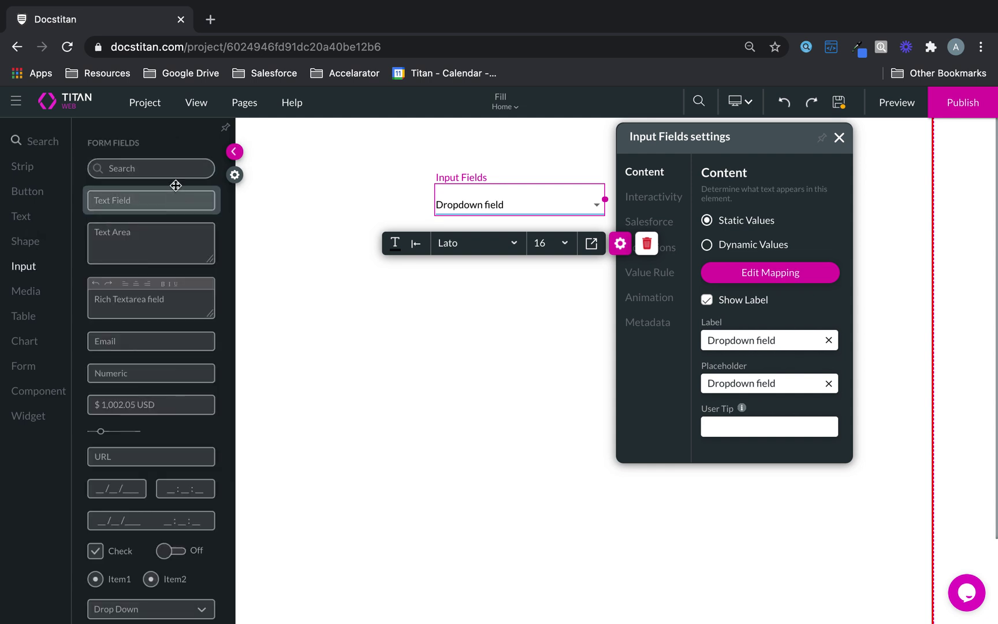
{"action": "left_click_drag", "start_coordinate": [175, 185], "coordinate": [513, 263]}
- Start a condition rule on the dropdown that triggers when it equals A
{"action": "left_click", "coordinate": [525, 201]}
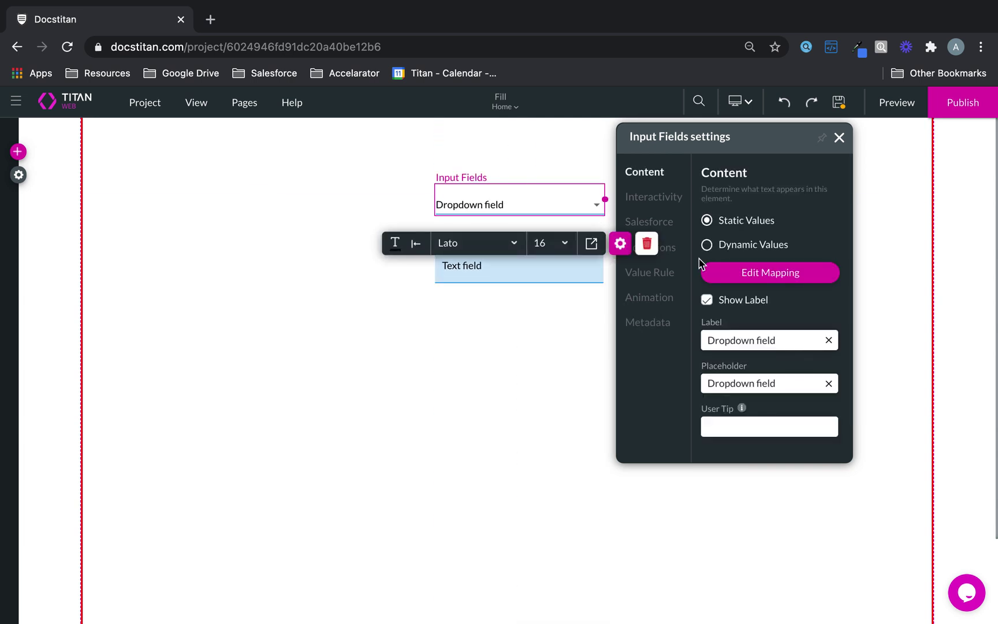
{"action": "left_click", "coordinate": [670, 249]}
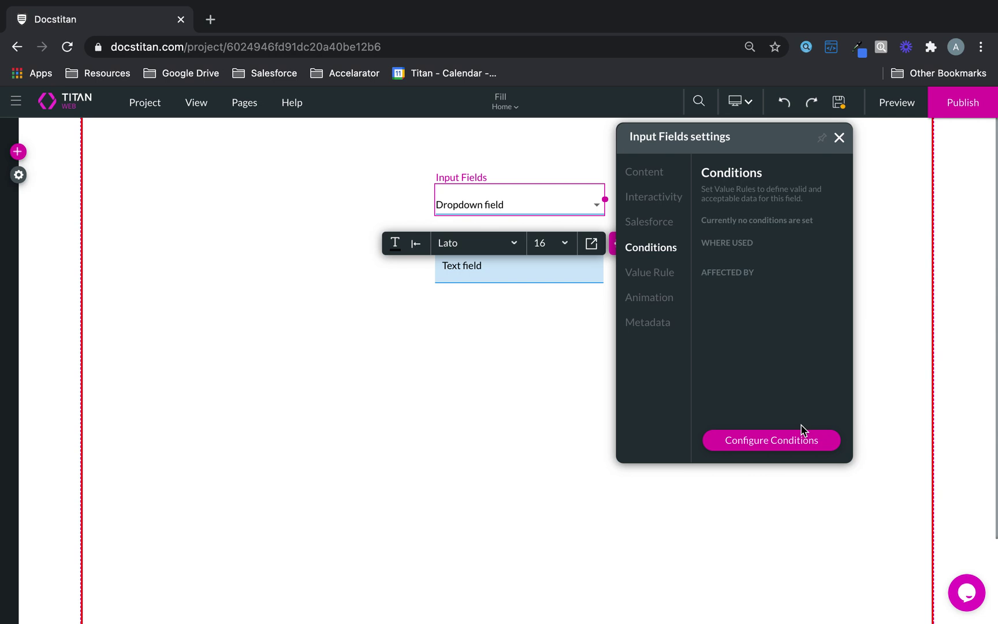
{"action": "left_click", "coordinate": [789, 444]}
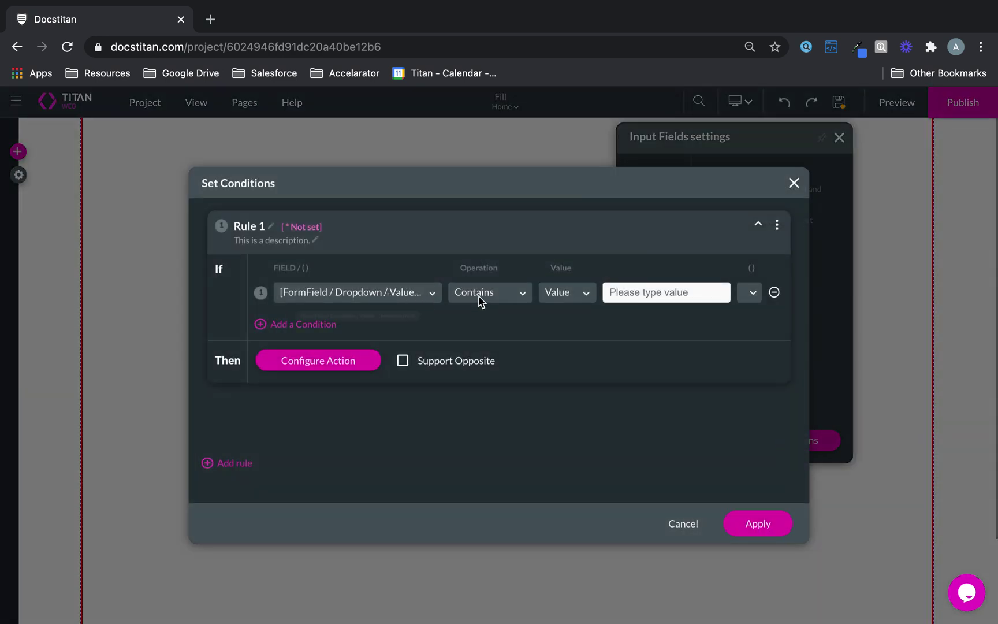
{"action": "left_click", "coordinate": [479, 294]}
{"action": "left_click", "coordinate": [478, 435]}
{"action": "left_click", "coordinate": [634, 289]}
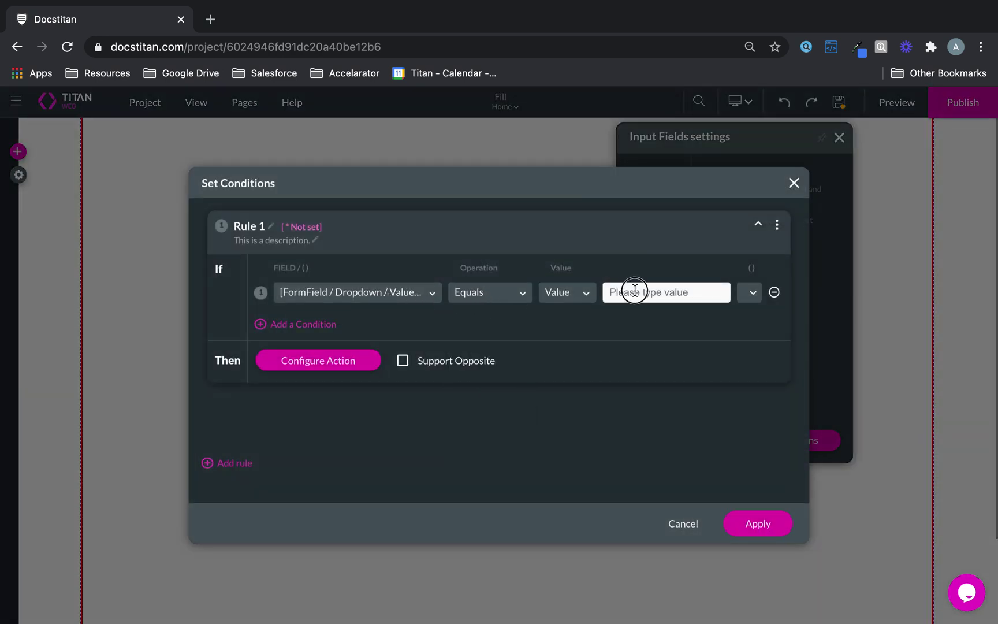
{"action": "type", "text": "A"}
- Make the rule's action disable the Text field, then apply the rule
{"action": "left_click", "coordinate": [346, 360]}
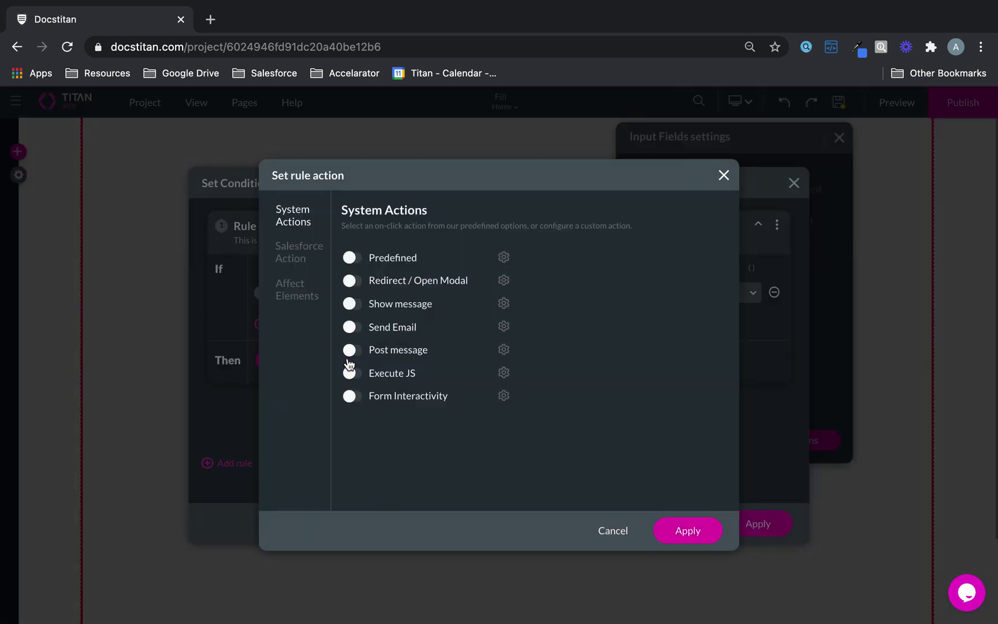
{"action": "left_click", "coordinate": [292, 295]}
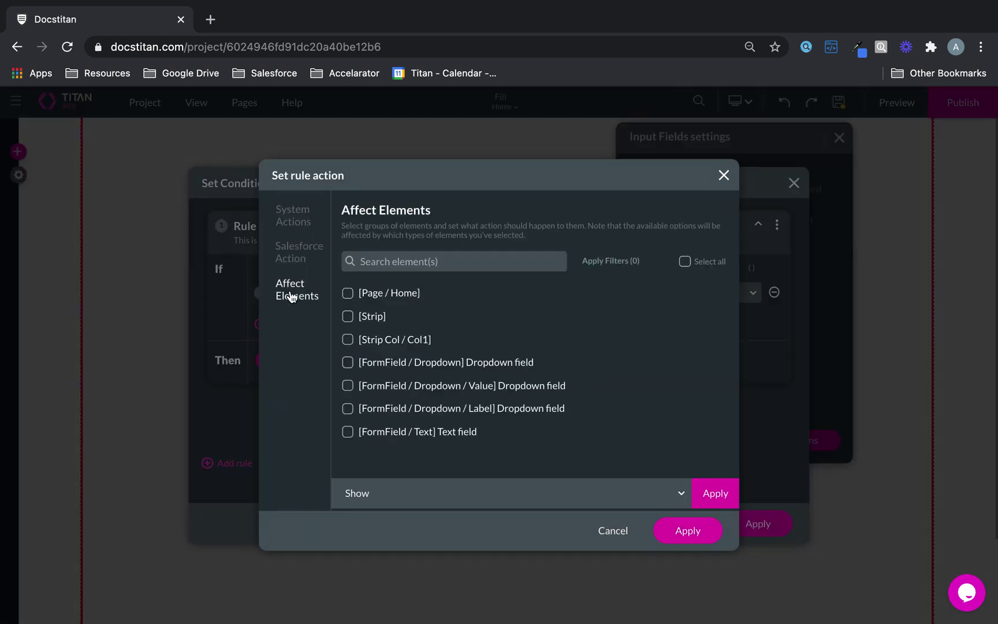
{"action": "left_click", "coordinate": [353, 434]}
{"action": "left_click", "coordinate": [468, 494]}
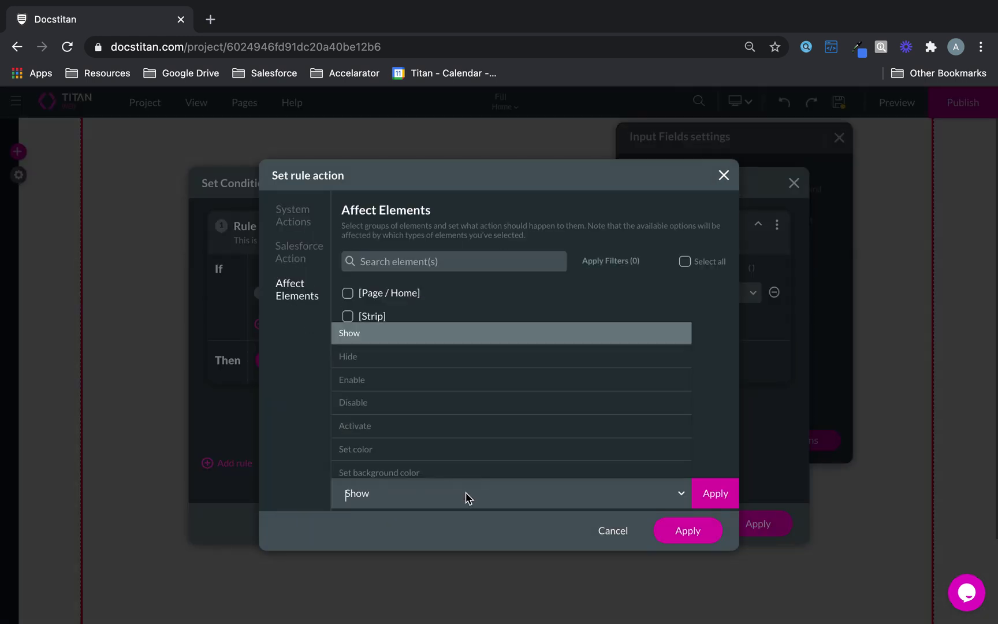
{"action": "left_click", "coordinate": [403, 411]}
{"action": "left_click", "coordinate": [707, 494]}
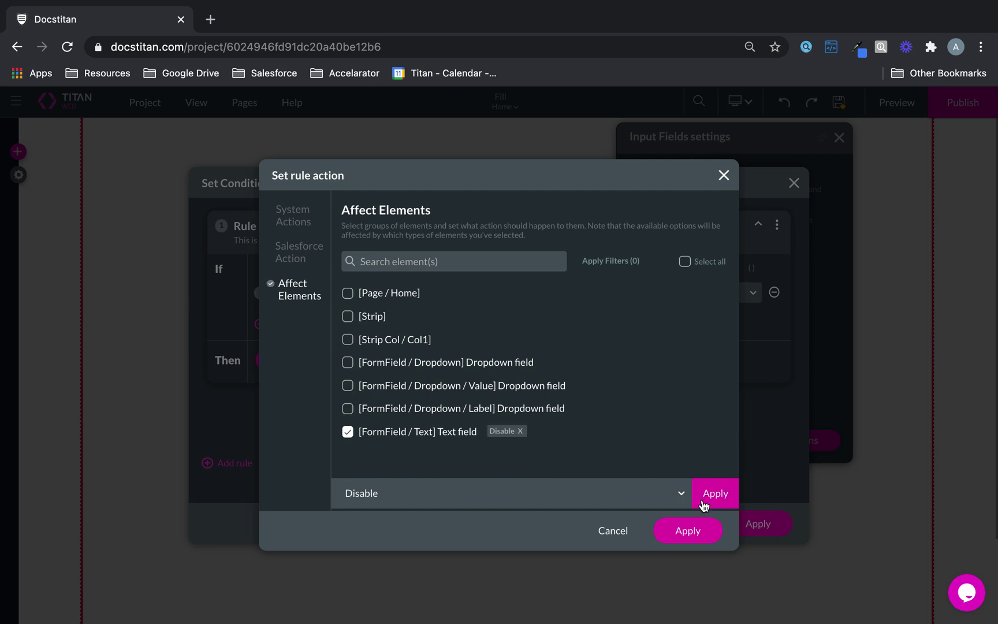
{"action": "left_click", "coordinate": [686, 534]}
{"action": "left_click", "coordinate": [757, 524]}
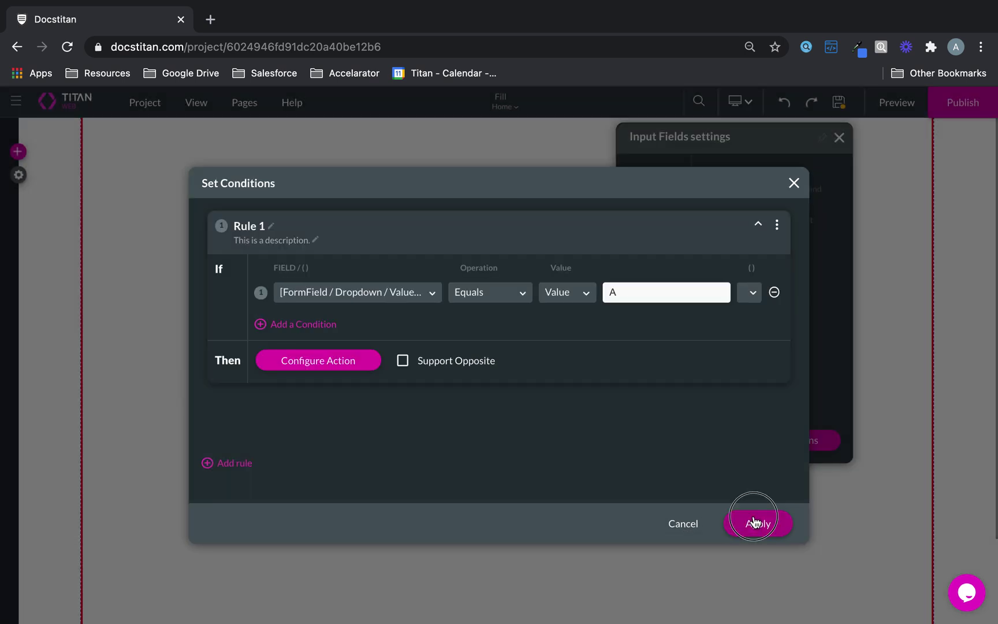
- Save the project, then in preview test the text field and select A
{"action": "left_click", "coordinate": [839, 103]}
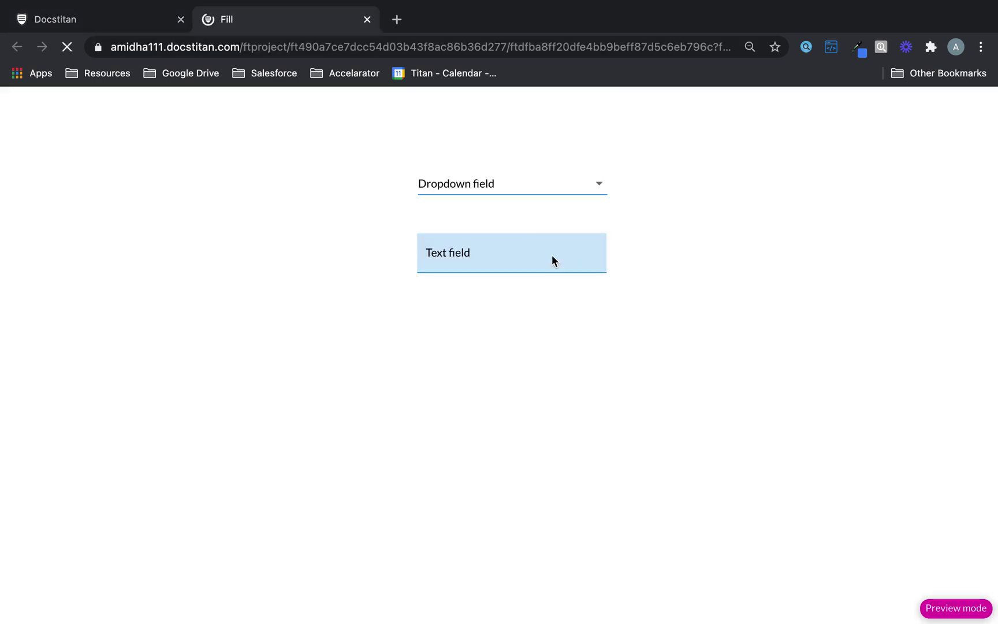
{"action": "left_click", "coordinate": [539, 256]}
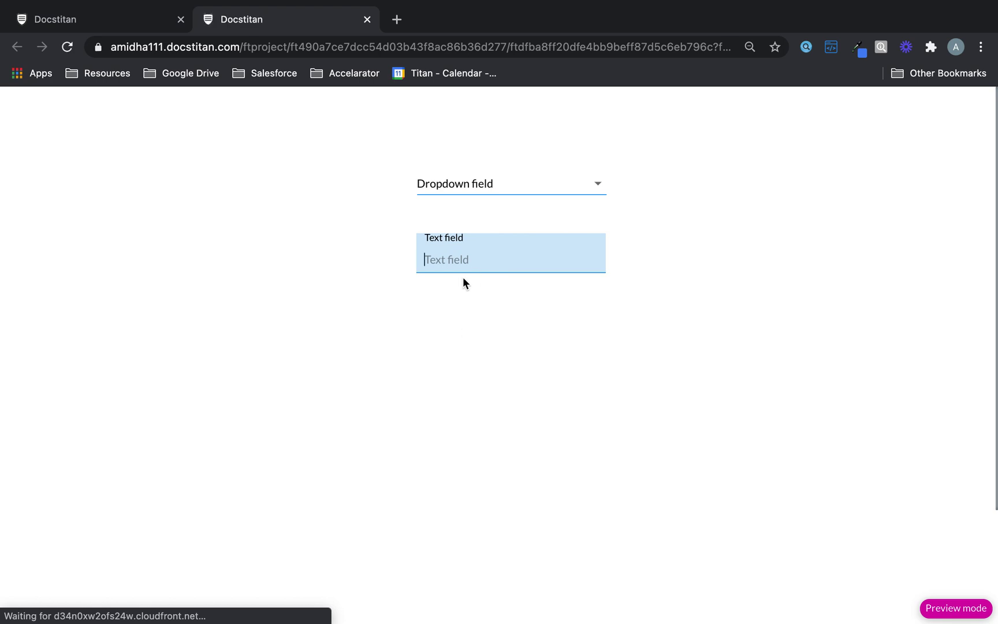
{"action": "left_click", "coordinate": [537, 182]}
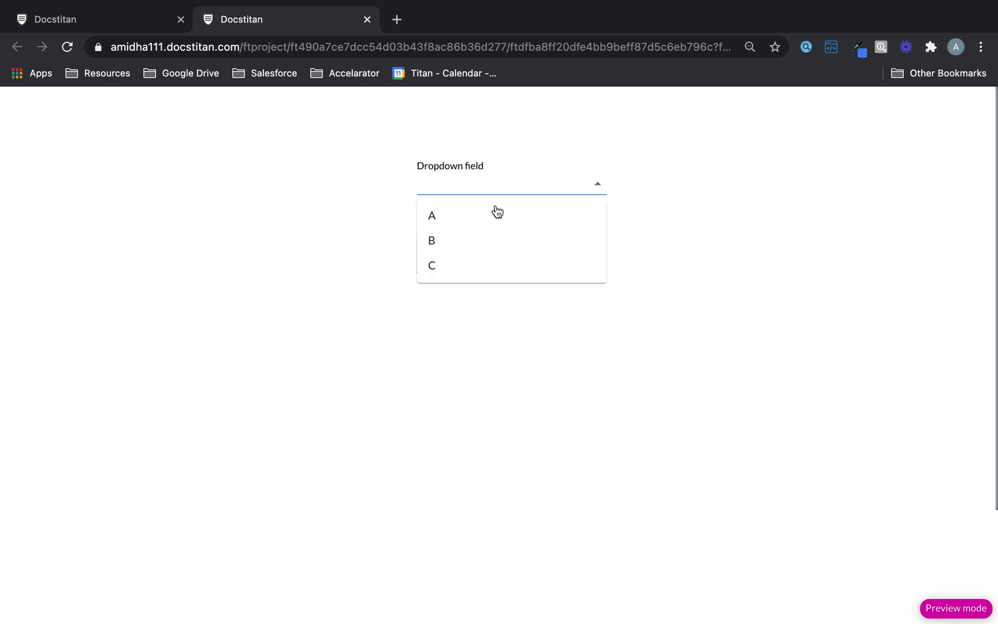
{"action": "left_click", "coordinate": [464, 216]}
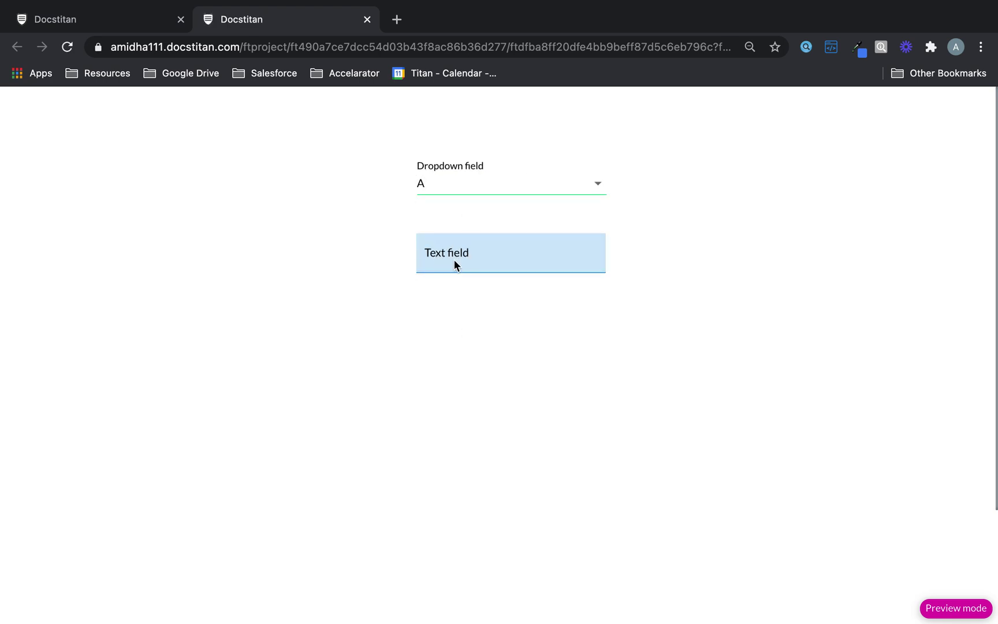
- Switch the dropdown to B, then C, checking whether the text field is editable
{"action": "left_click", "coordinate": [595, 184]}
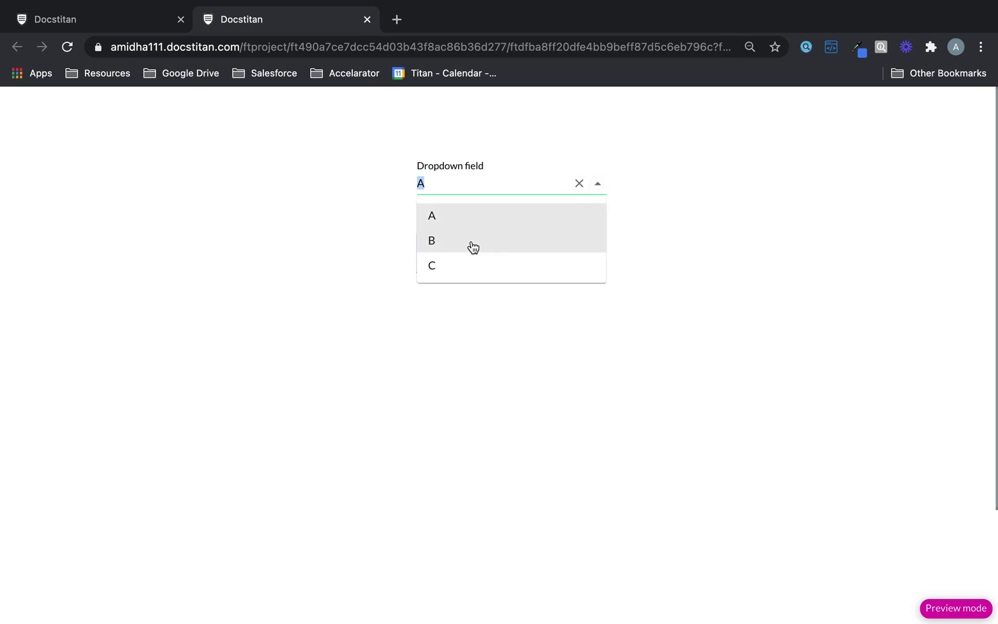
{"action": "left_click", "coordinate": [473, 242]}
{"action": "left_click", "coordinate": [598, 184]}
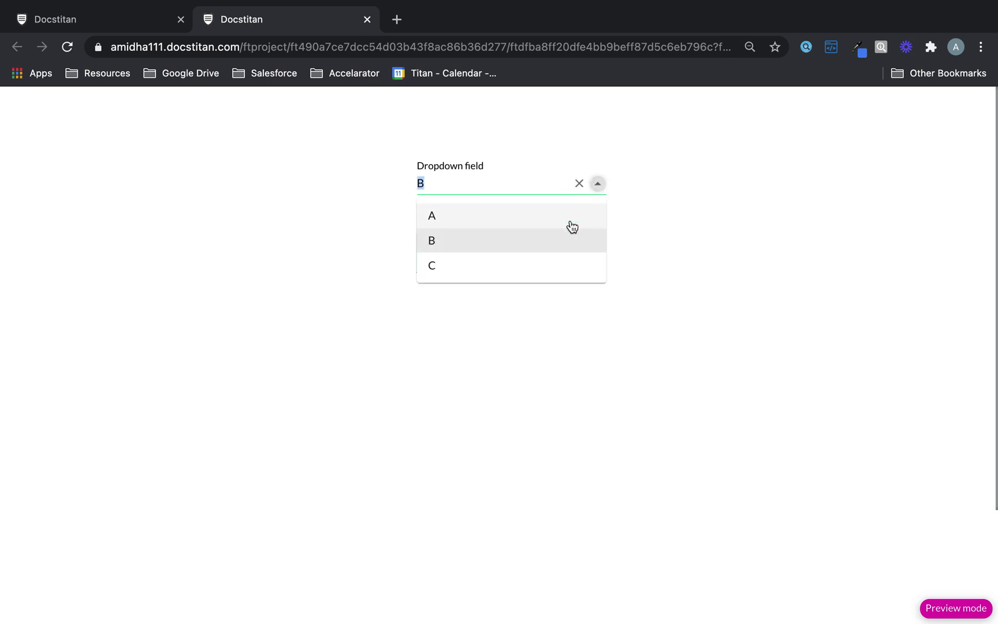
{"action": "left_click", "coordinate": [518, 263]}
{"action": "left_click", "coordinate": [519, 264]}
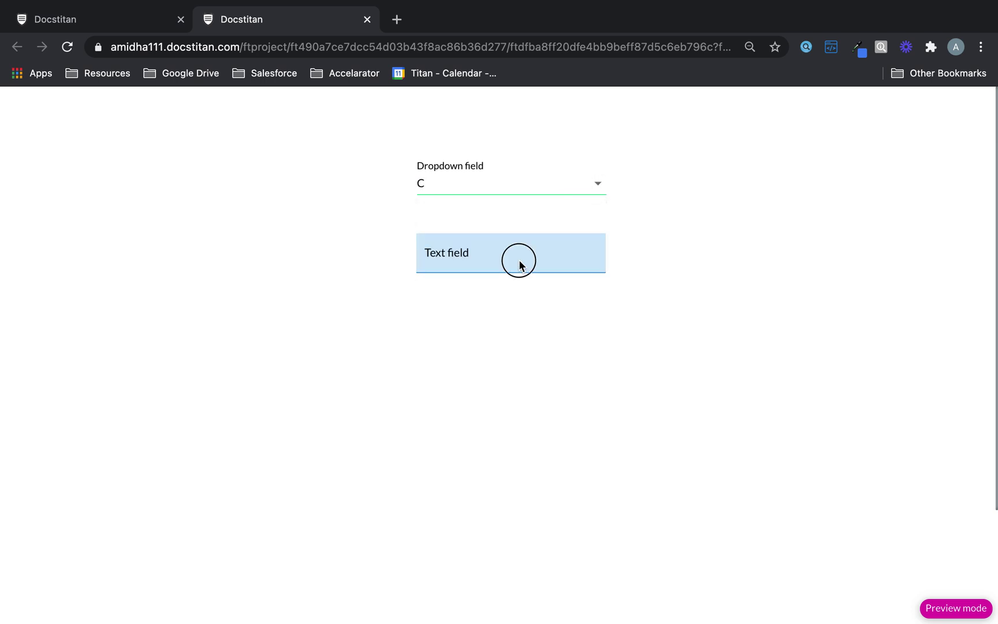
{"action": "left_click", "coordinate": [598, 184]}
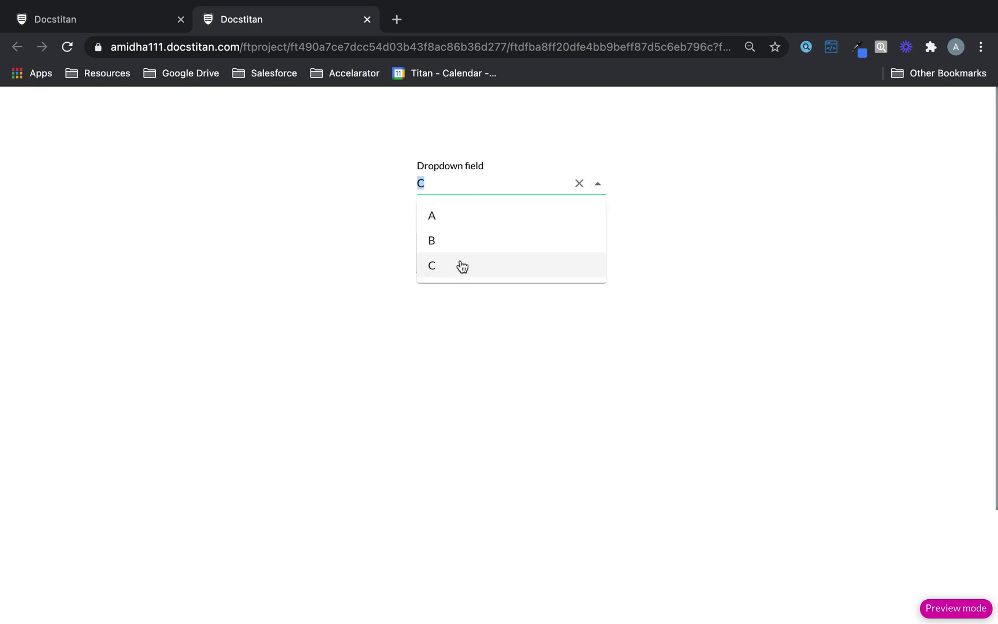
- Turn on Support Opposite for Rule 1 in the editor and apply it
{"action": "left_click", "coordinate": [78, 21]}
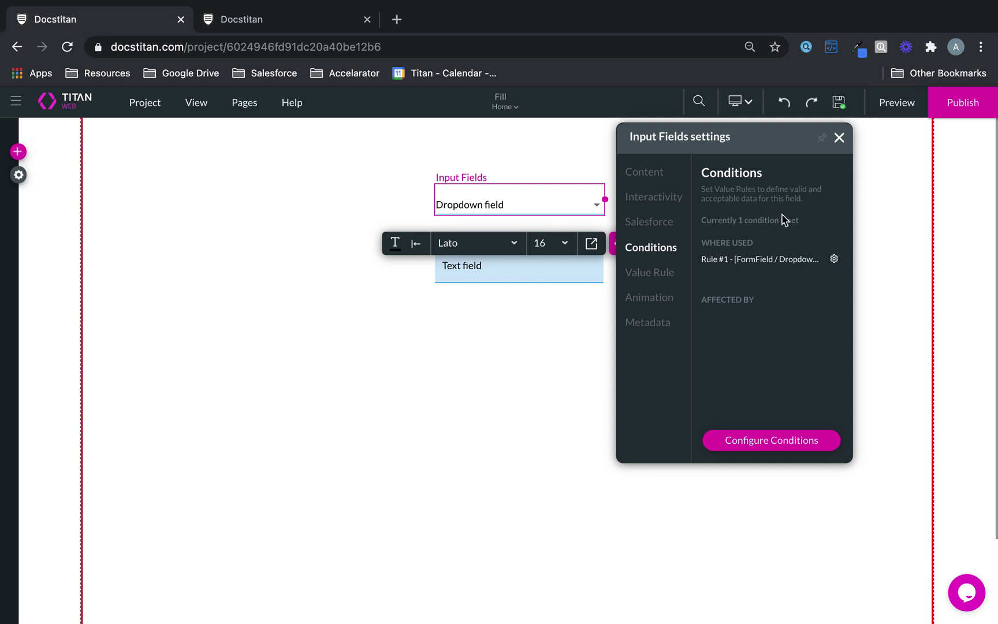
{"action": "left_click", "coordinate": [807, 442]}
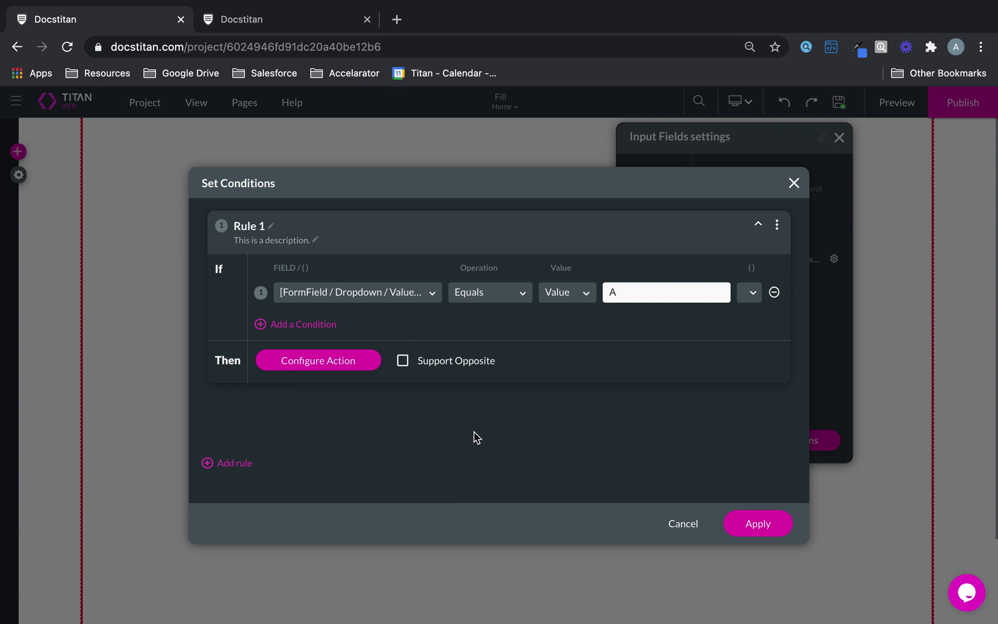
{"action": "left_click", "coordinate": [403, 362]}
{"action": "left_click", "coordinate": [757, 525]}
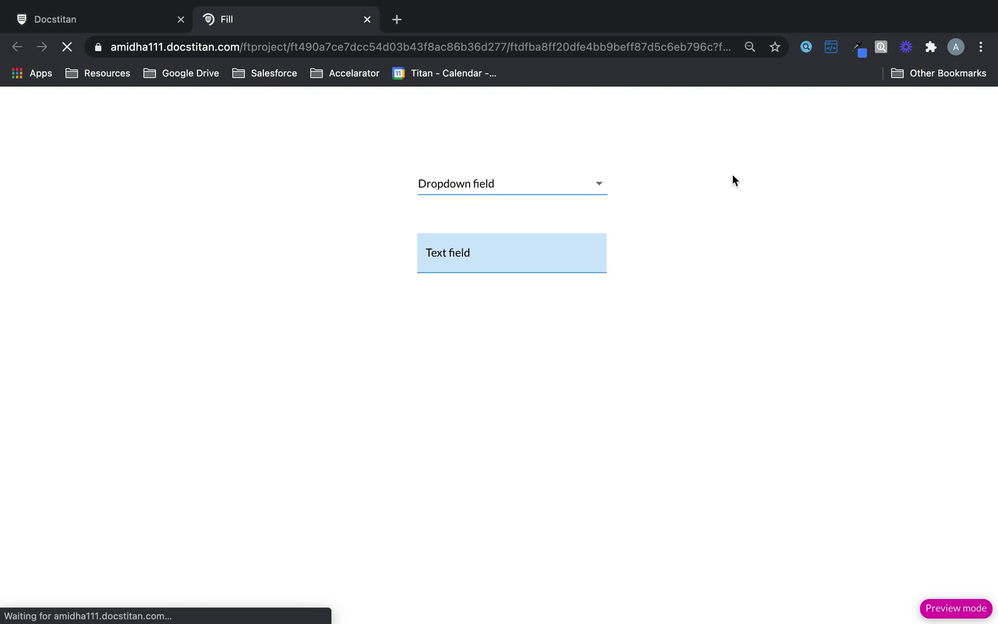
- In preview, pick A then B and type 'Hello Titan' into the text field
{"action": "left_click", "coordinate": [557, 180]}
{"action": "left_click", "coordinate": [458, 221]}
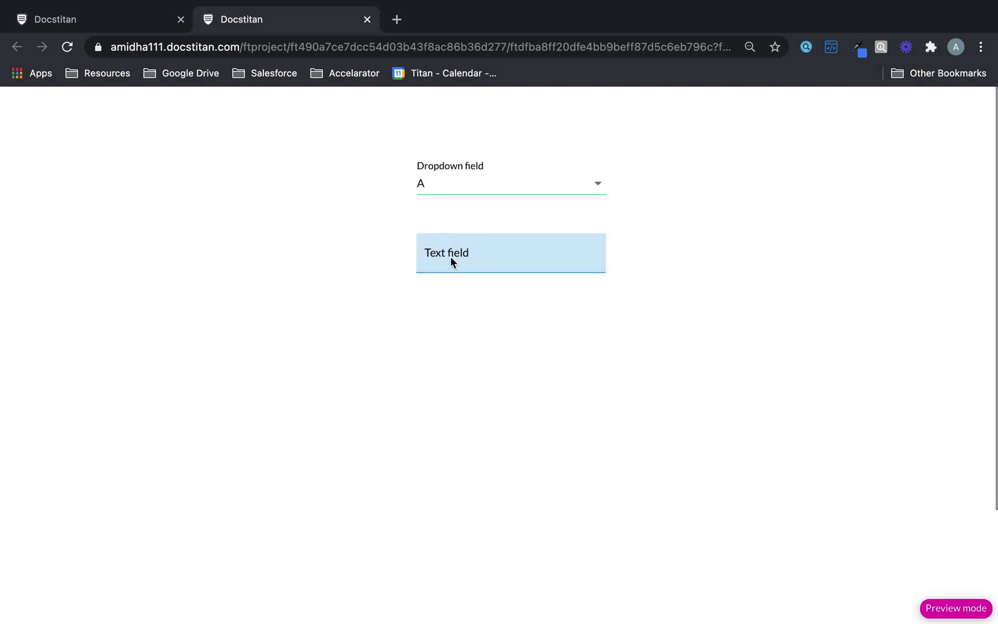
{"action": "left_click", "coordinate": [598, 184]}
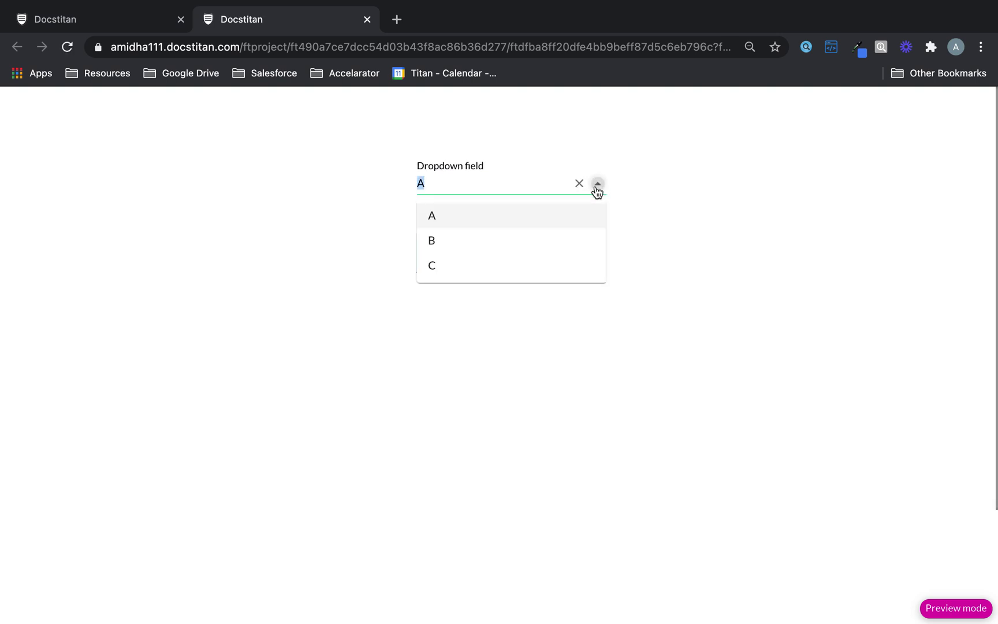
{"action": "left_click", "coordinate": [479, 250]}
{"action": "left_click", "coordinate": [463, 250]}
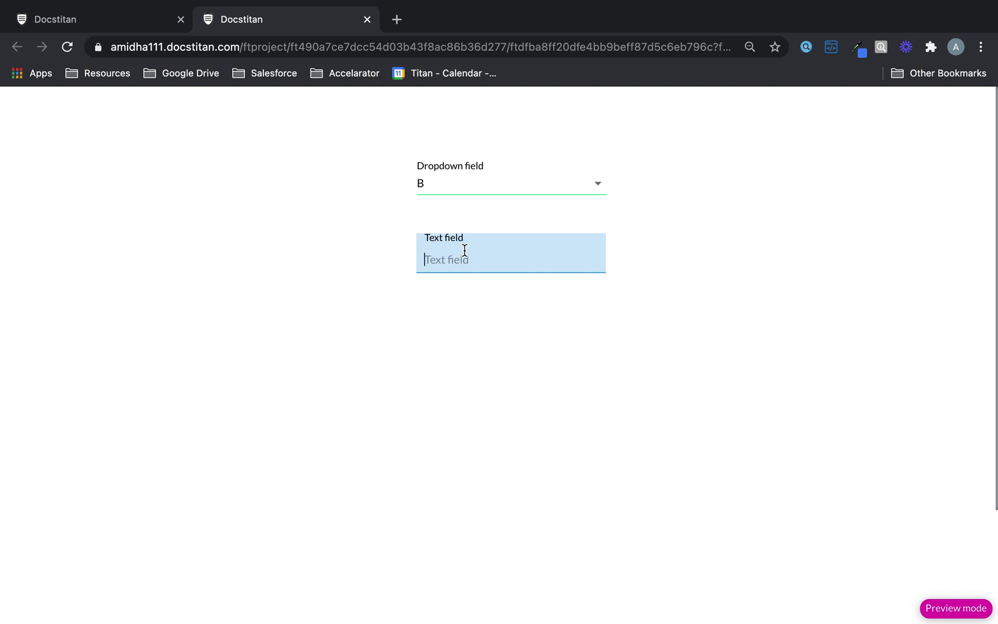
{"action": "type", "text": "Hello"}
- Pick C and then A, confirm the text field is disabled, and return to the editor
{"action": "left_click", "coordinate": [601, 185]}
{"action": "left_click", "coordinate": [473, 266]}
{"action": "left_click", "coordinate": [596, 186]}
{"action": "left_click", "coordinate": [503, 222]}
{"action": "left_click", "coordinate": [446, 264]}
{"action": "left_click", "coordinate": [427, 265]}
{"action": "triple_click", "coordinate": [427, 265]}
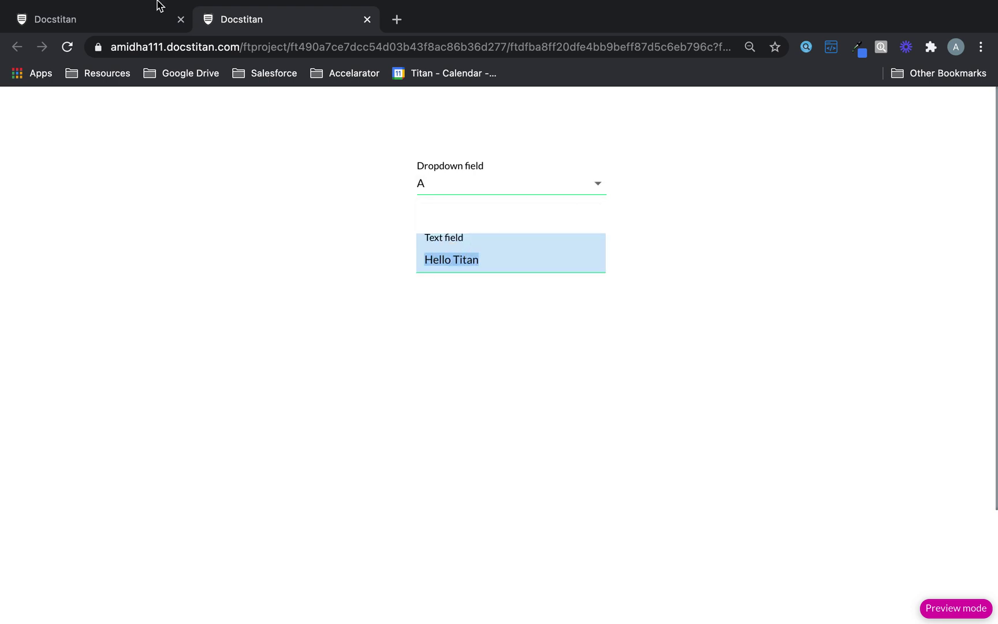
{"action": "left_click", "coordinate": [113, 20]}
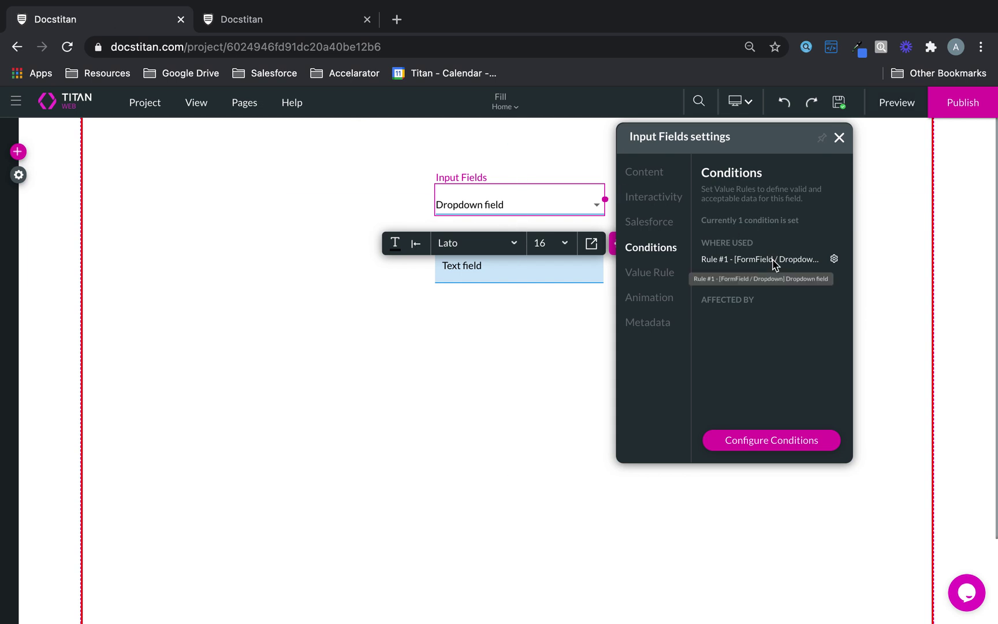
- Close the rule's conditions without changes and delete the text field
{"action": "left_click", "coordinate": [835, 260]}
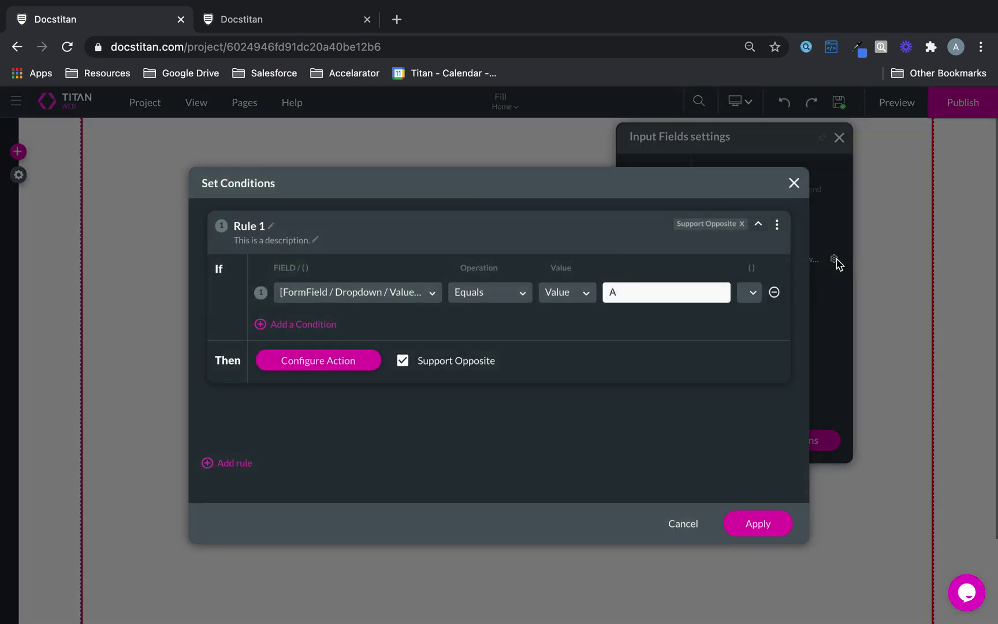
{"action": "left_click", "coordinate": [794, 184]}
{"action": "left_click", "coordinate": [525, 275]}
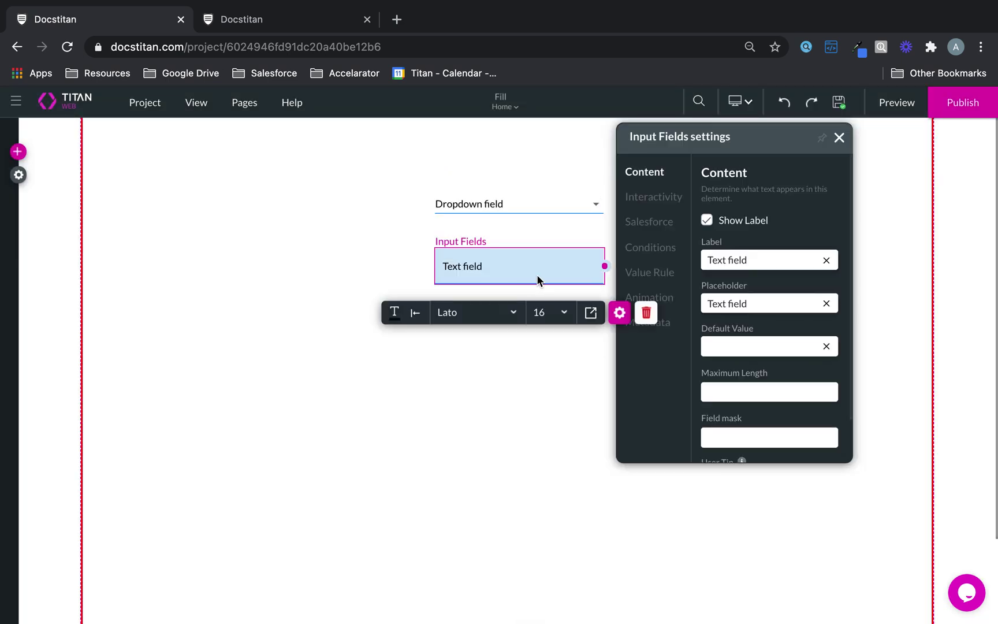
{"action": "left_click", "coordinate": [646, 313]}
- Place a PRIMARY button below the dropdown
{"action": "left_click", "coordinate": [17, 152]}
{"action": "left_click", "coordinate": [29, 191]}
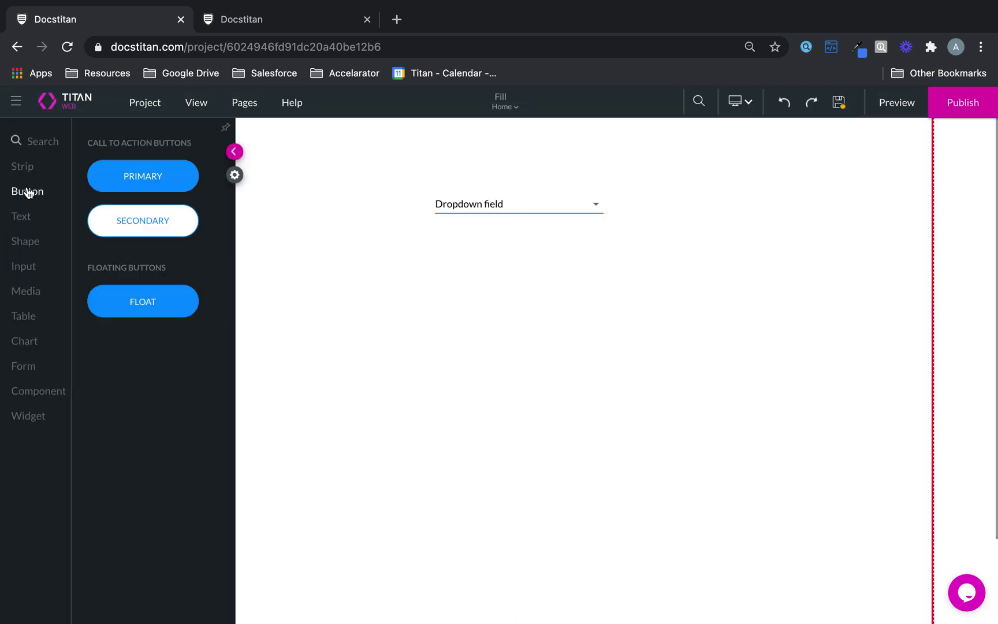
{"action": "left_click_drag", "start_coordinate": [141, 176], "coordinate": [538, 266]}
{"action": "left_click", "coordinate": [548, 206]}
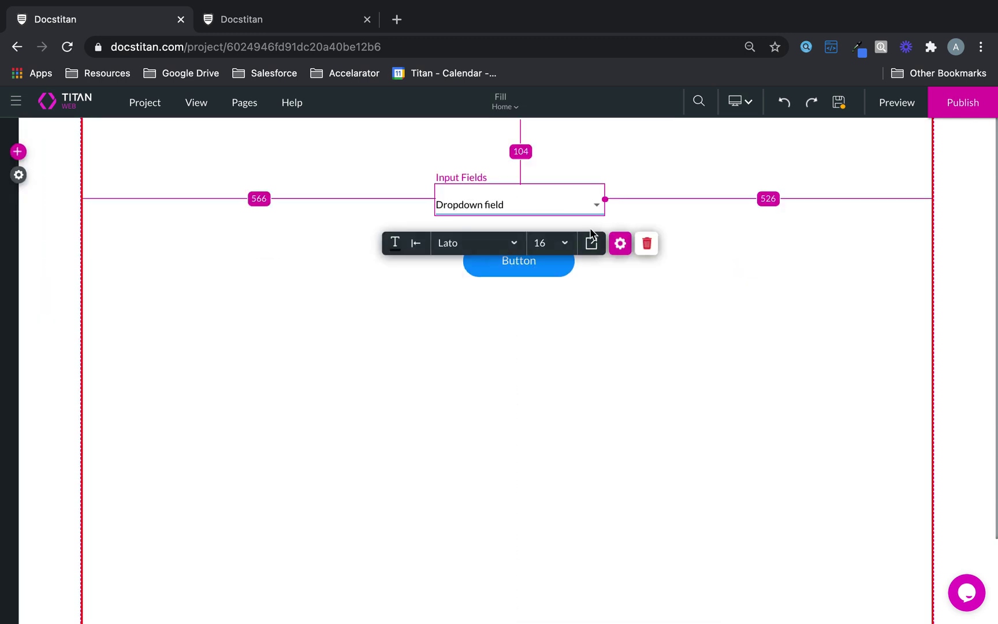
{"action": "left_click", "coordinate": [622, 250]}
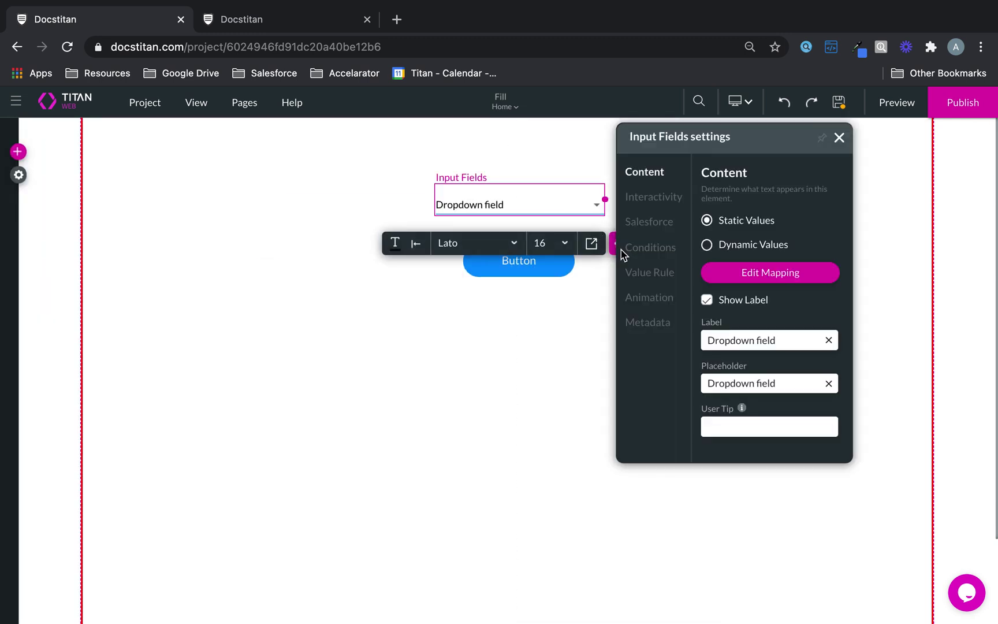
- Reopen Rule 1's action and mark the Button as the affected element
{"action": "left_click", "coordinate": [665, 250]}
{"action": "left_click", "coordinate": [833, 261]}
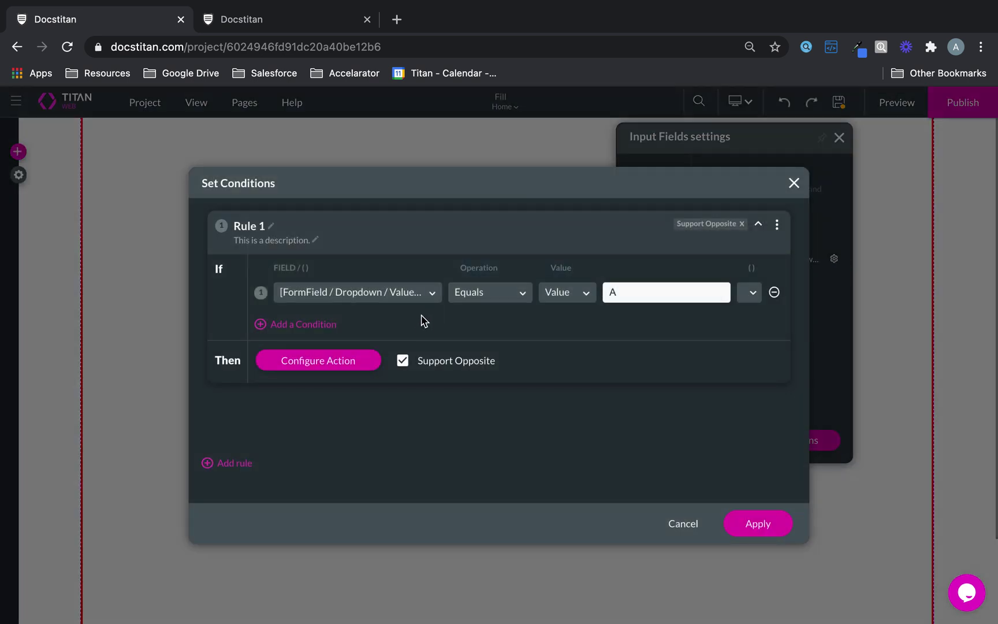
{"action": "left_click", "coordinate": [330, 353]}
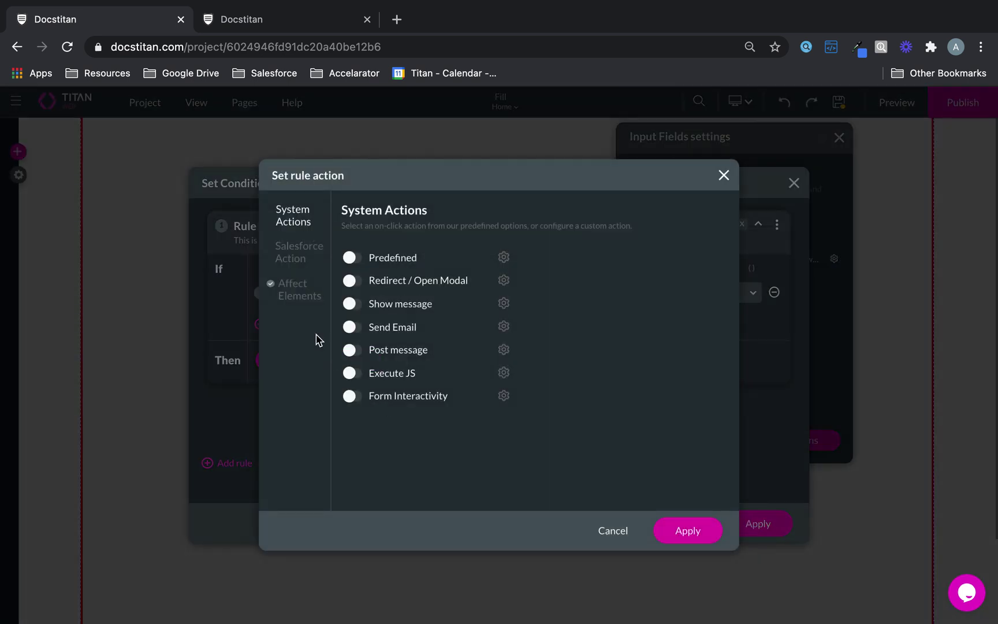
{"action": "left_click", "coordinate": [292, 298]}
{"action": "left_click", "coordinate": [348, 433]}
- Set the Button's action to Hide, apply the rule, and save the project
{"action": "left_click", "coordinate": [436, 492]}
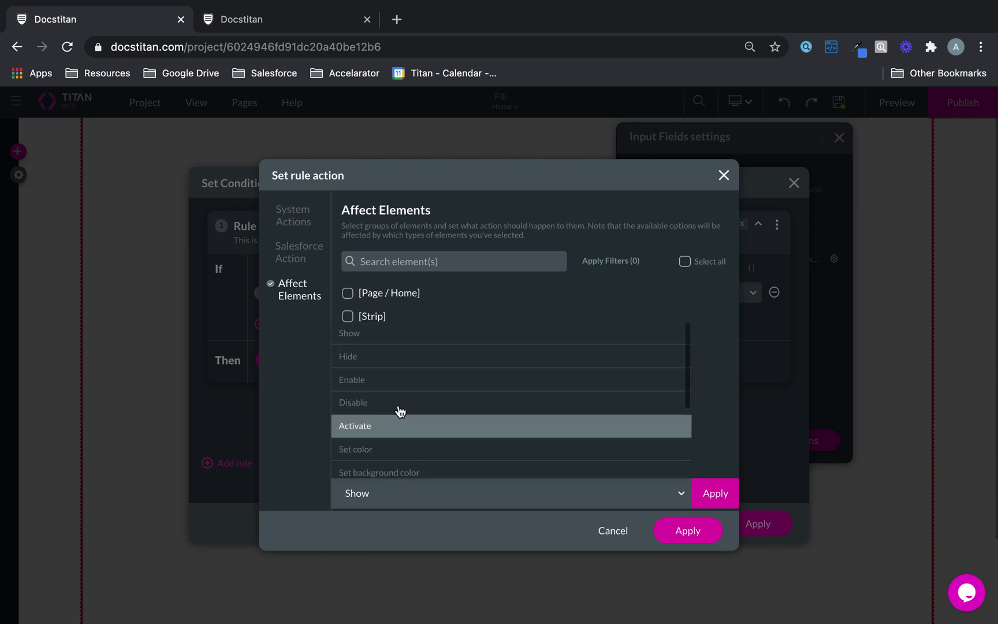
{"action": "left_click", "coordinate": [394, 363]}
{"action": "left_click", "coordinate": [703, 492]}
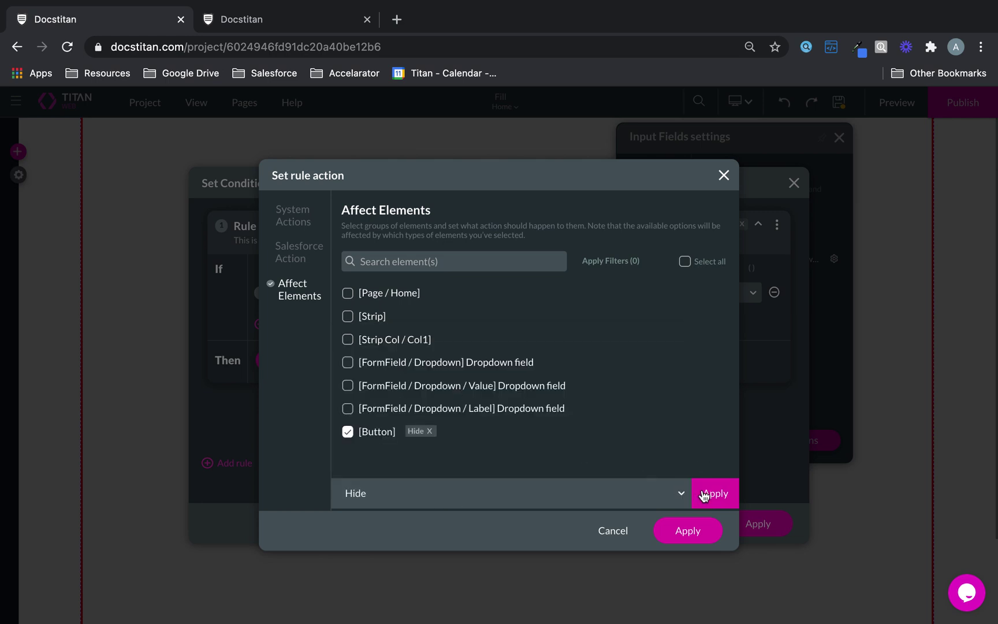
{"action": "left_click", "coordinate": [683, 534]}
{"action": "left_click", "coordinate": [754, 522]}
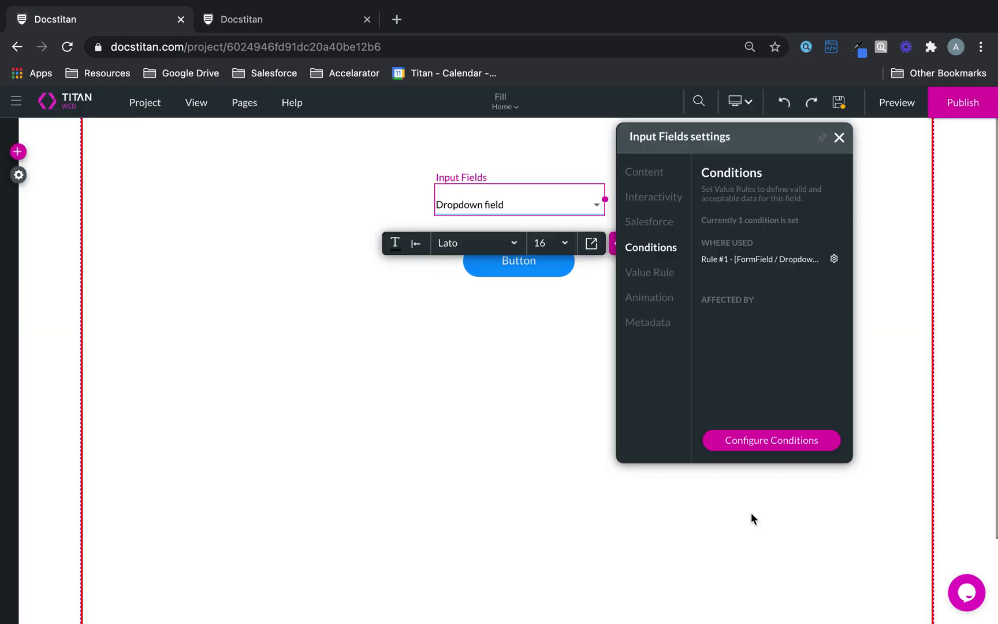
{"action": "left_click", "coordinate": [838, 100]}
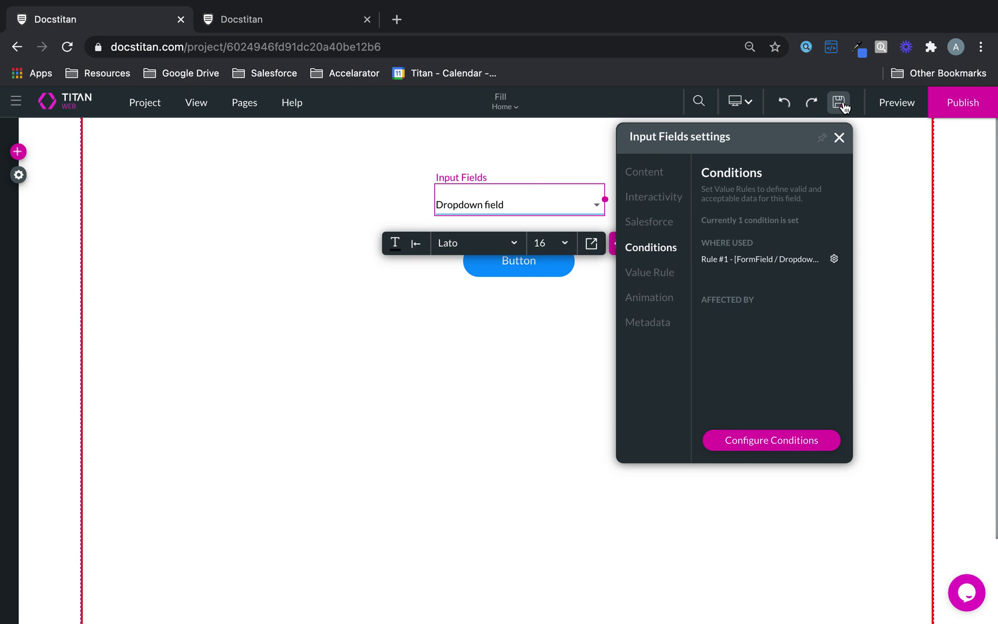
- In preview, pick A, B and C to see the Button hide and reappear, then return to the editor
{"action": "left_click", "coordinate": [896, 103]}
{"action": "left_click", "coordinate": [553, 19]}
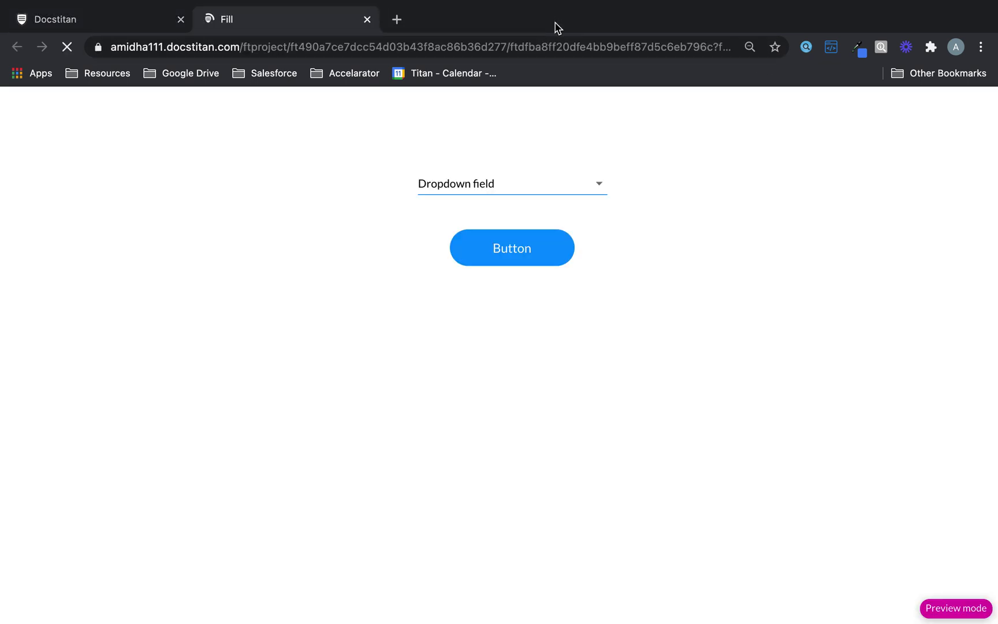
{"action": "left_click", "coordinate": [554, 181]}
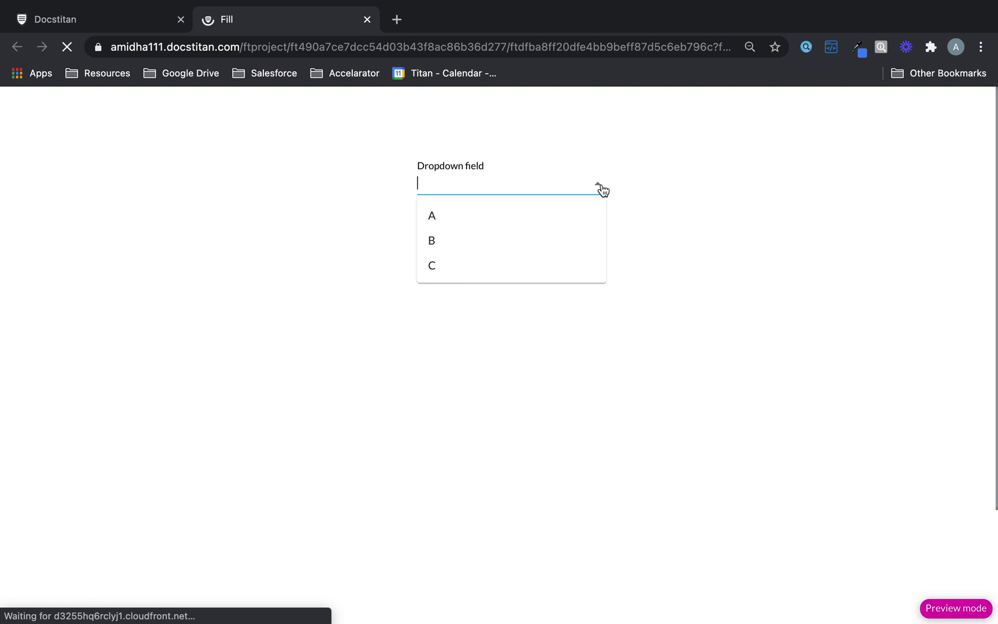
{"action": "left_click", "coordinate": [513, 217]}
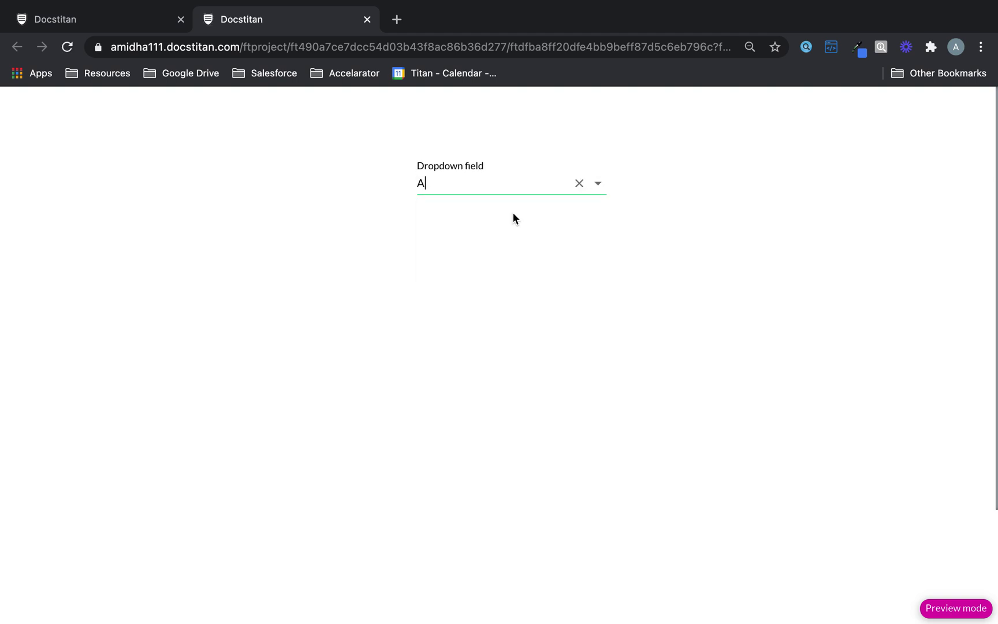
{"action": "left_click", "coordinate": [598, 184]}
{"action": "left_click", "coordinate": [516, 244]}
{"action": "left_click", "coordinate": [597, 191]}
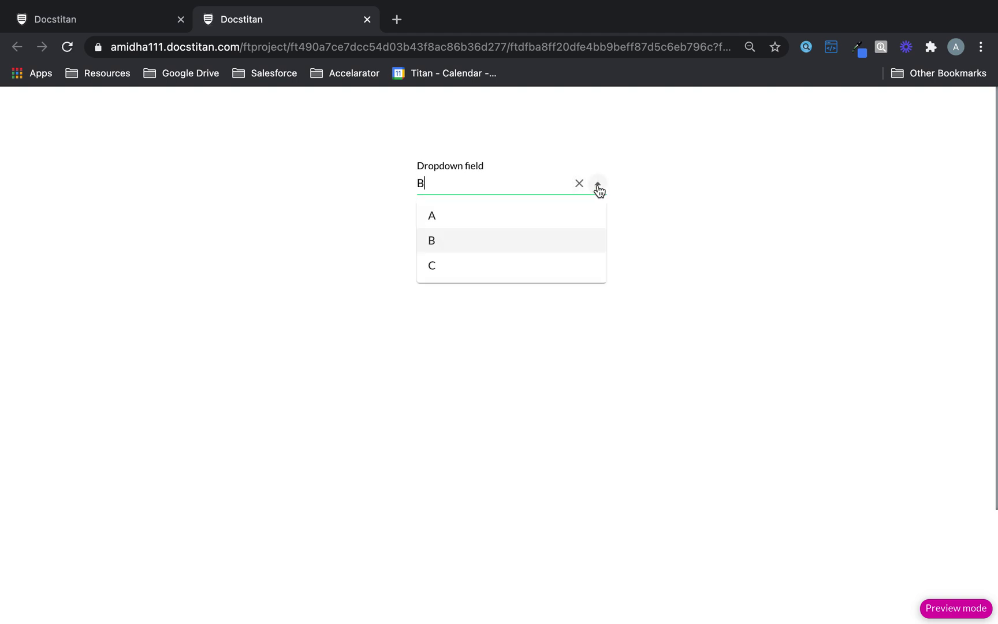
{"action": "left_click", "coordinate": [519, 267]}
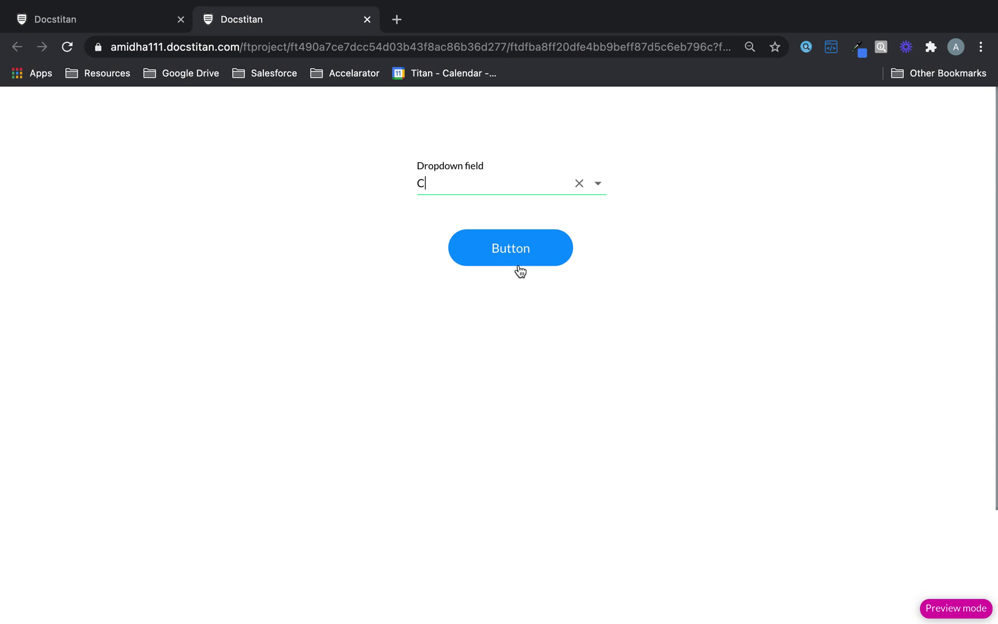
{"action": "left_click", "coordinate": [118, 21]}
- Uncheck Support Opposite on Rule 1, apply, and save the project
{"action": "left_click", "coordinate": [833, 258]}
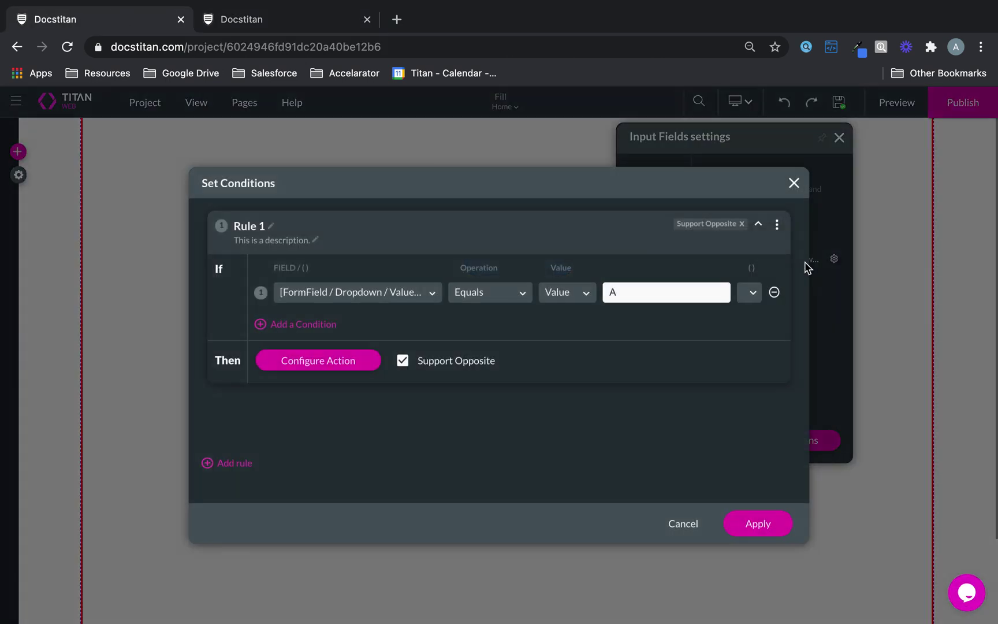
{"action": "left_click", "coordinate": [404, 361]}
{"action": "left_click", "coordinate": [736, 520]}
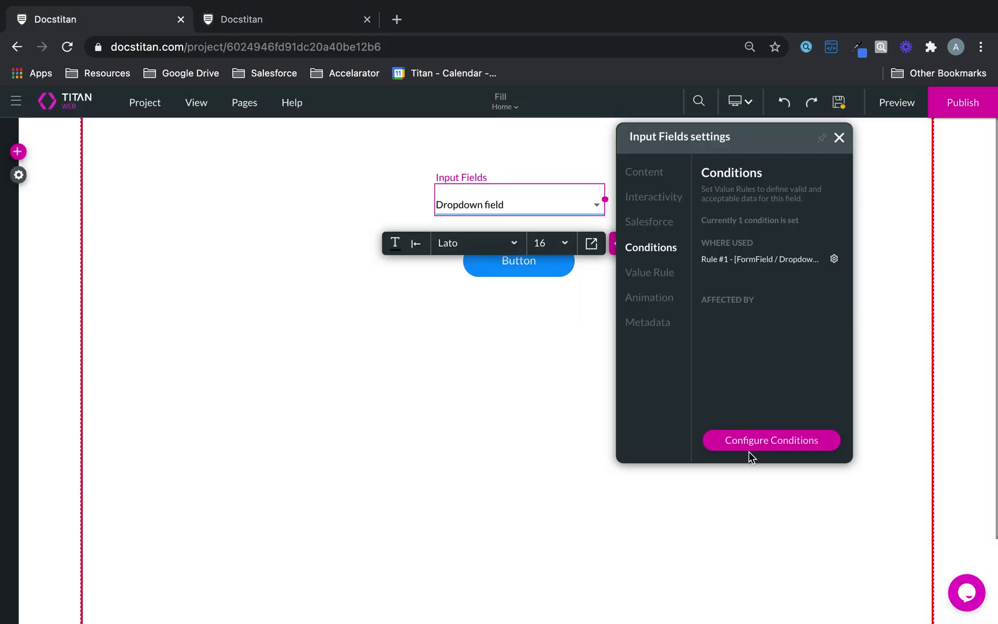
{"action": "left_click", "coordinate": [839, 104]}
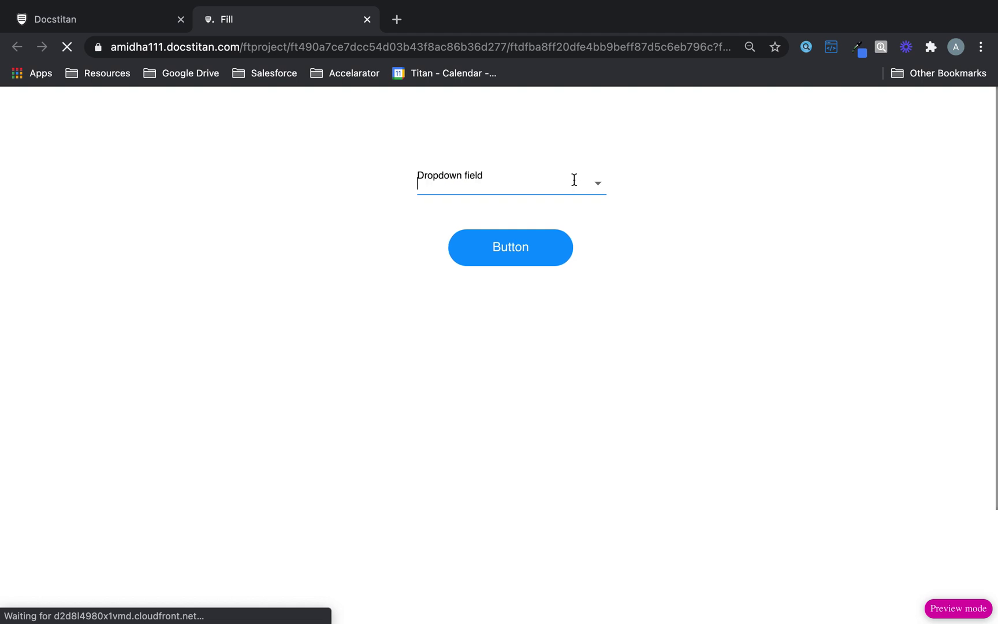
- In preview, select A, B, C and B again to confirm the Button stays hidden
{"action": "left_click", "coordinate": [572, 180]}
{"action": "left_click", "coordinate": [599, 184]}
{"action": "left_click", "coordinate": [496, 218]}
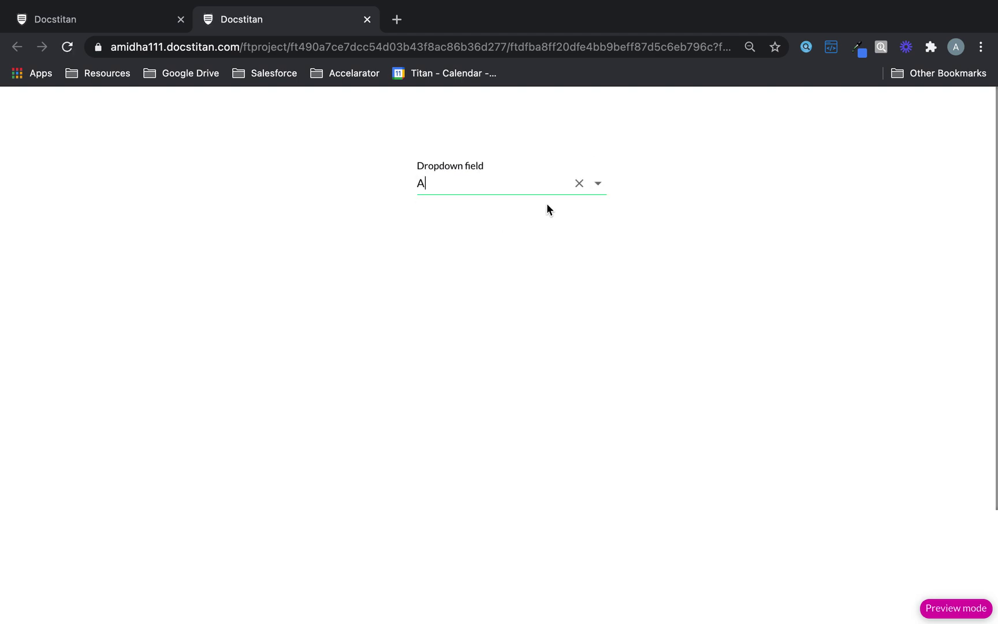
{"action": "left_click", "coordinate": [600, 186]}
{"action": "left_click", "coordinate": [535, 243]}
{"action": "left_click", "coordinate": [599, 184]}
{"action": "left_click", "coordinate": [508, 266]}
{"action": "left_click", "coordinate": [598, 184]}
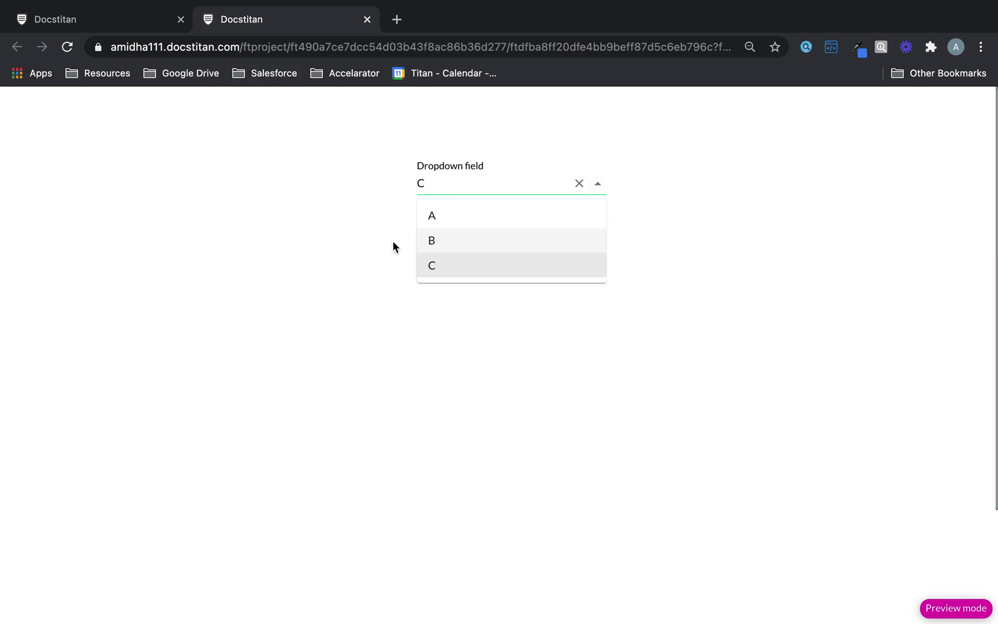
{"action": "left_click", "coordinate": [436, 241]}
- Back in the editor, re-enable Support Opposite on Rule 1 and apply it
{"action": "left_click", "coordinate": [131, 9]}
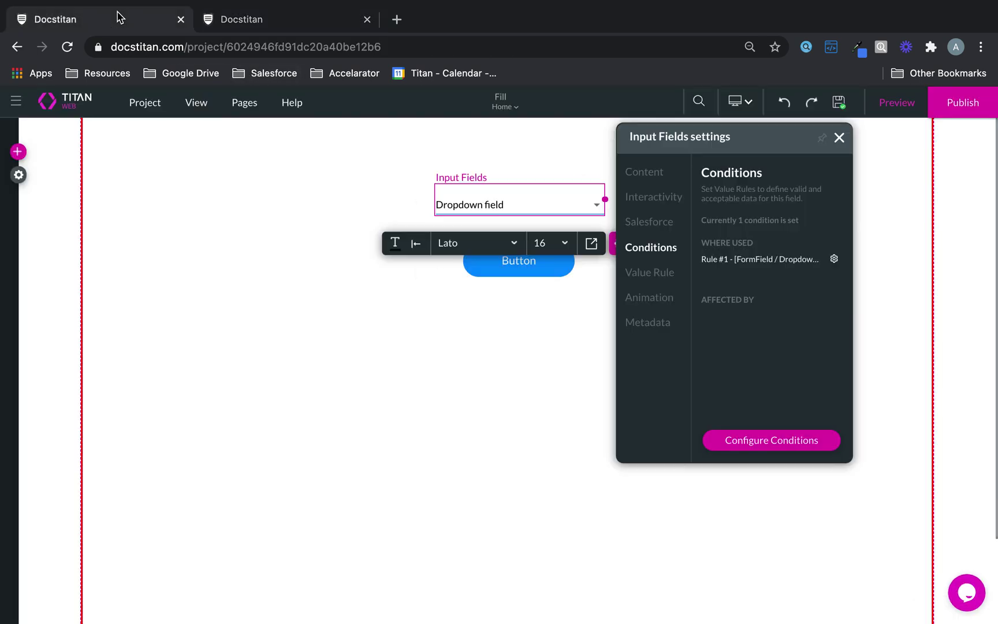
{"action": "left_click", "coordinate": [834, 260]}
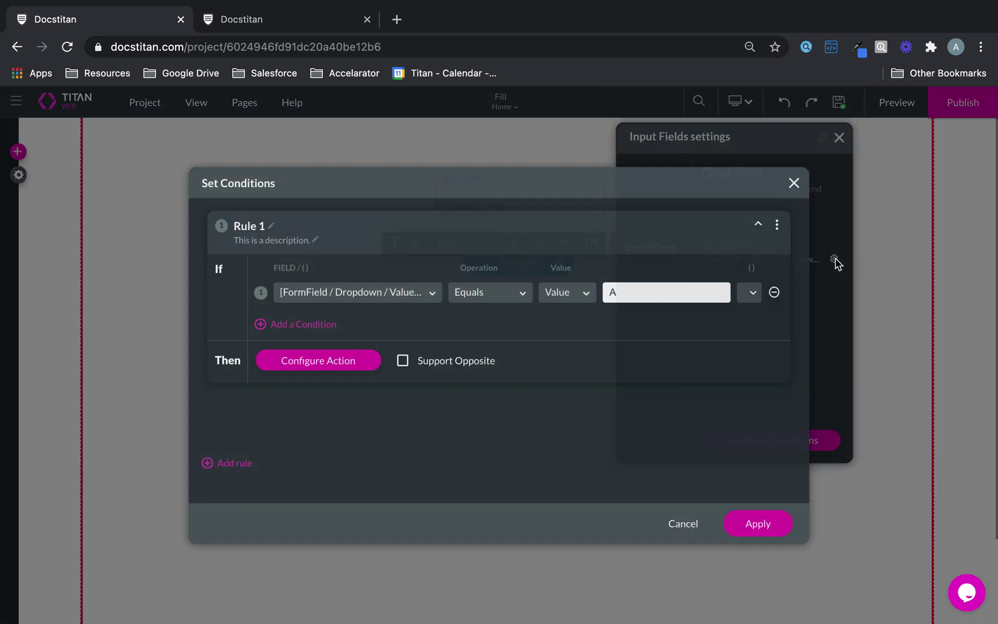
{"action": "left_click", "coordinate": [403, 361]}
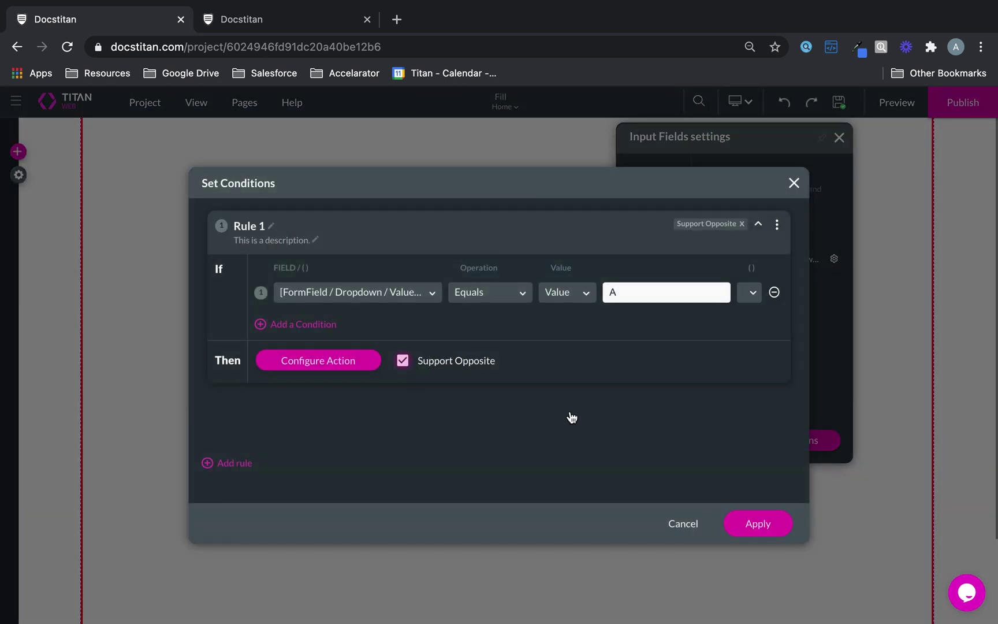
{"action": "left_click", "coordinate": [744, 523]}
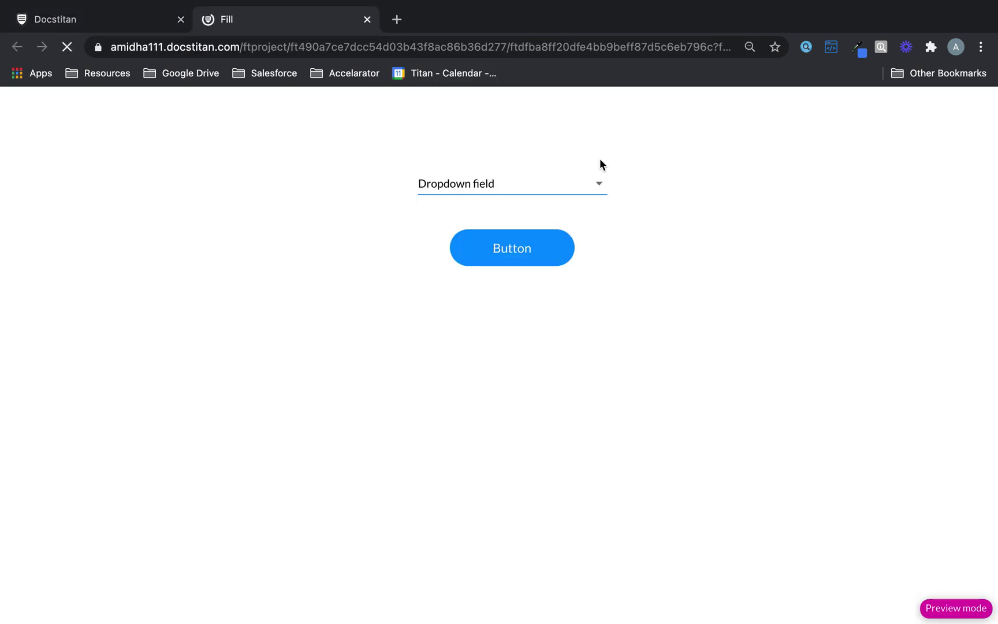
- In a fresh preview, select A, B and C from the dropdown
{"action": "left_click", "coordinate": [577, 180]}
{"action": "left_click", "coordinate": [598, 184]}
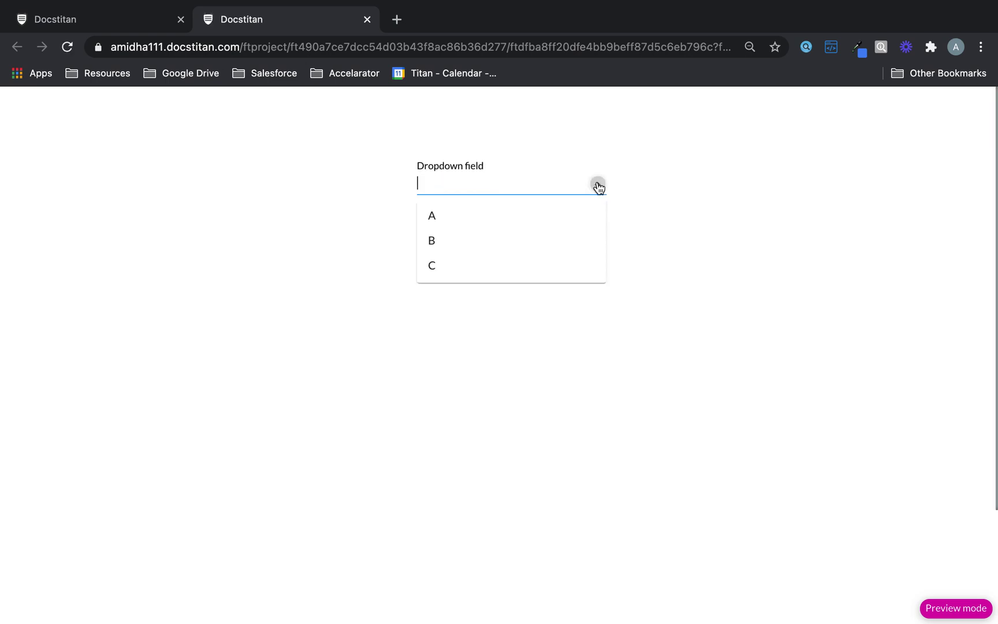
{"action": "left_click", "coordinate": [511, 223]}
{"action": "left_click", "coordinate": [599, 185]}
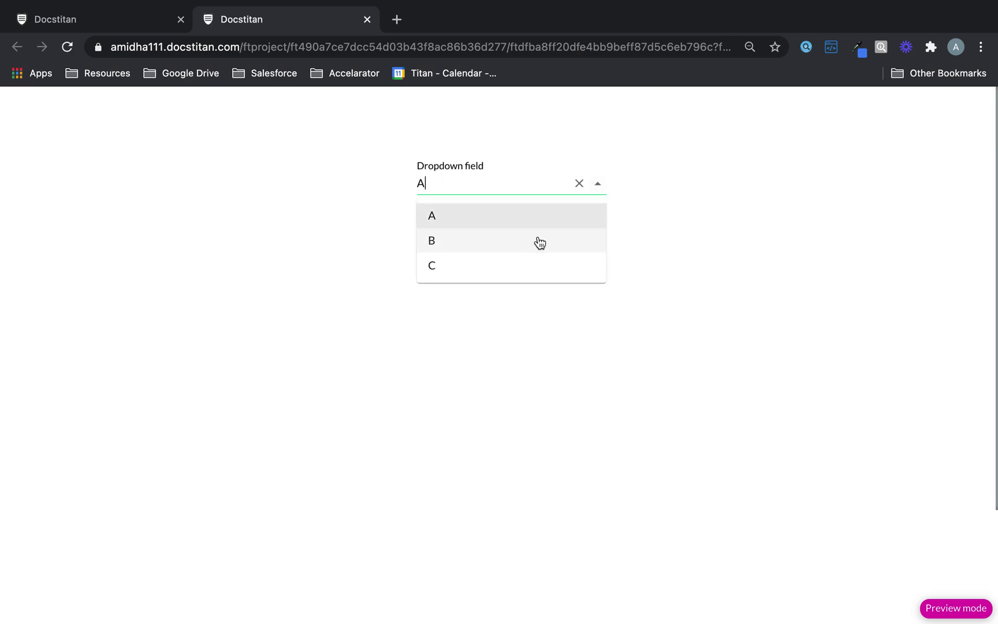
{"action": "left_click", "coordinate": [537, 240]}
{"action": "left_click", "coordinate": [605, 187]}
{"action": "left_click", "coordinate": [510, 269]}
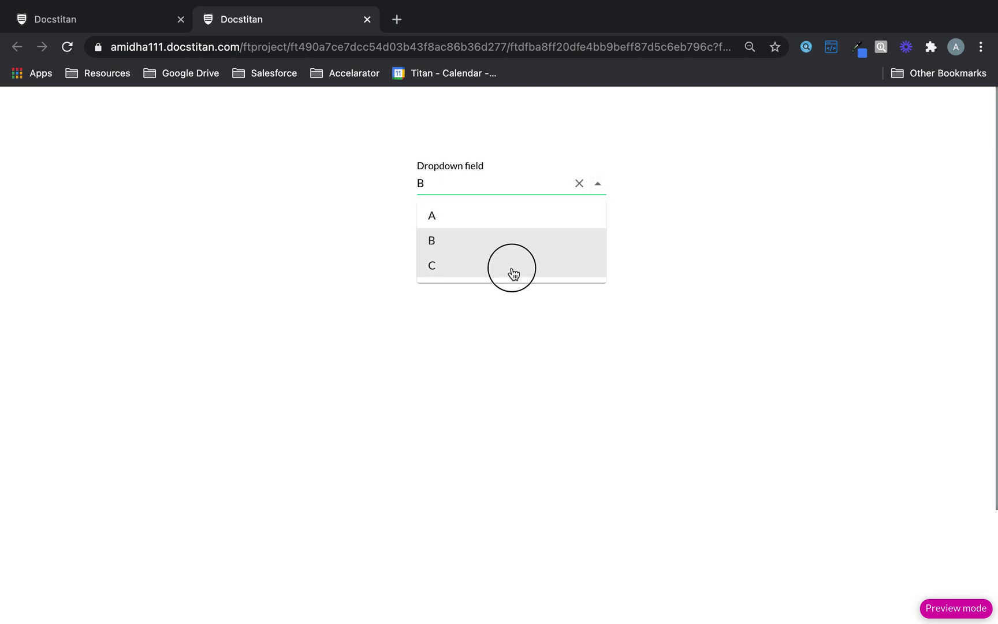
{"action": "left_click", "coordinate": [95, 15]}
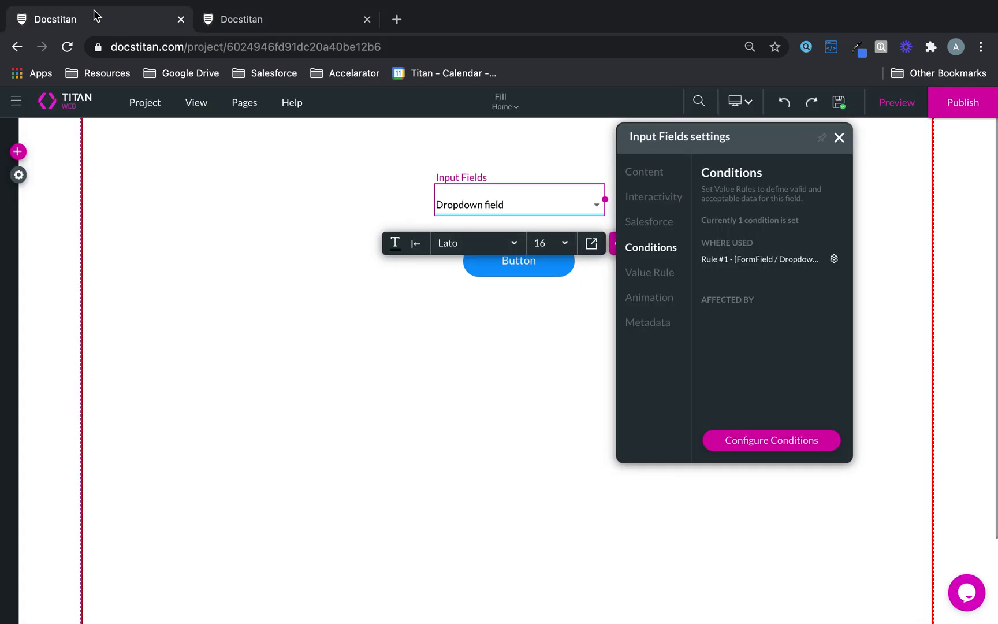